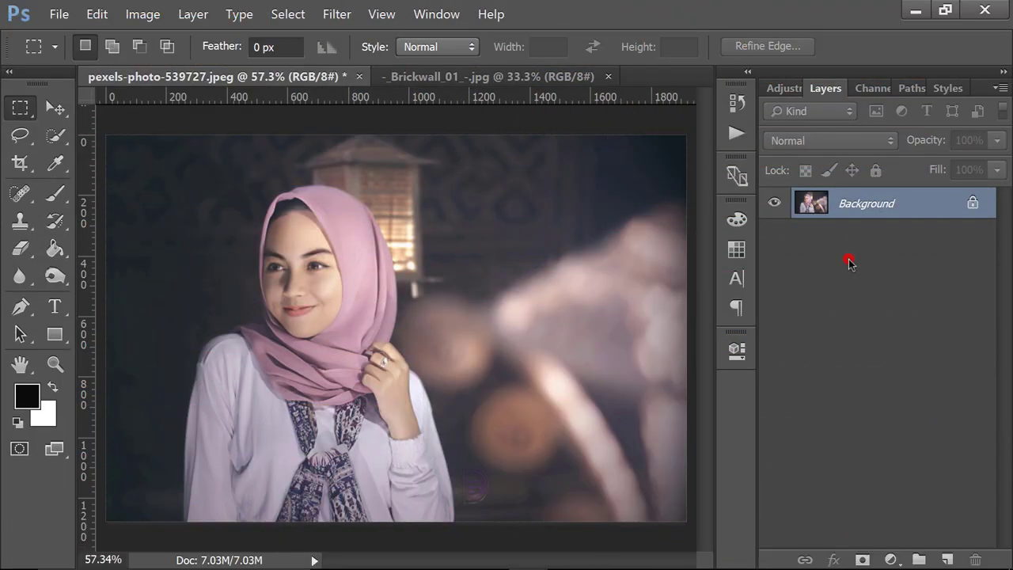
Step: Quick-select the woman's hijab, face, scarf and shoulders, excluding the dark blurred background
click(55, 135)
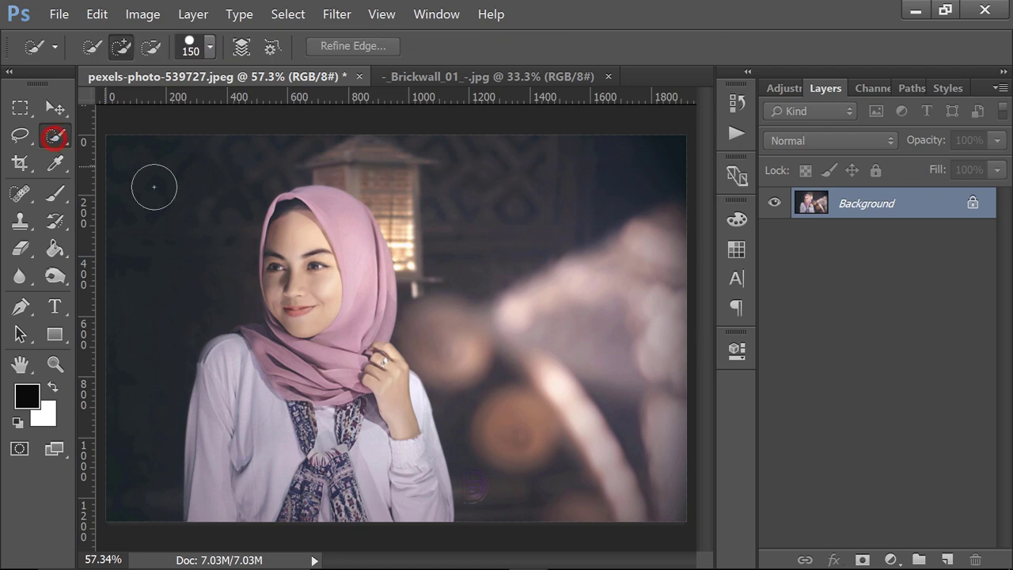
mouse_move(302, 215)
mouse_down()
mouse_move(352, 410)
mouse_move(357, 348)
mouse_move(274, 378)
mouse_move(332, 483)
mouse_up()
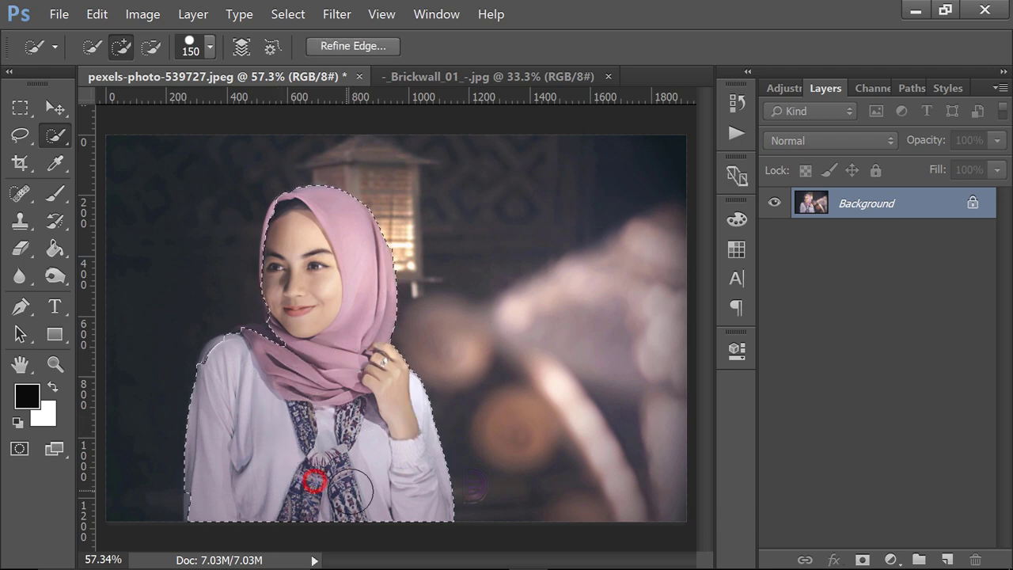
mouse_move(261, 350)
mouse_down()
mouse_move(225, 363)
mouse_move(249, 344)
mouse_up()
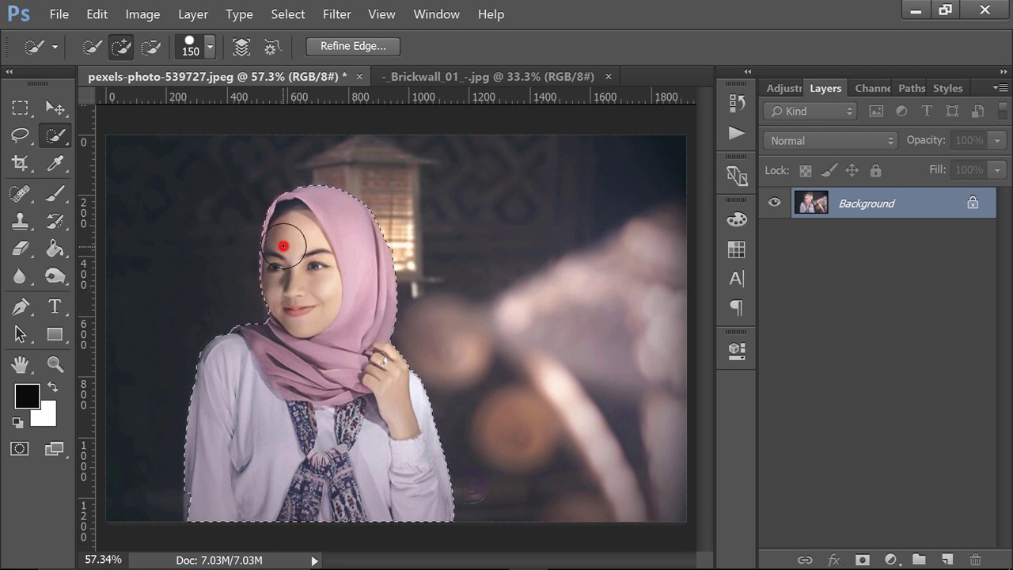
drag(283, 245, 286, 237)
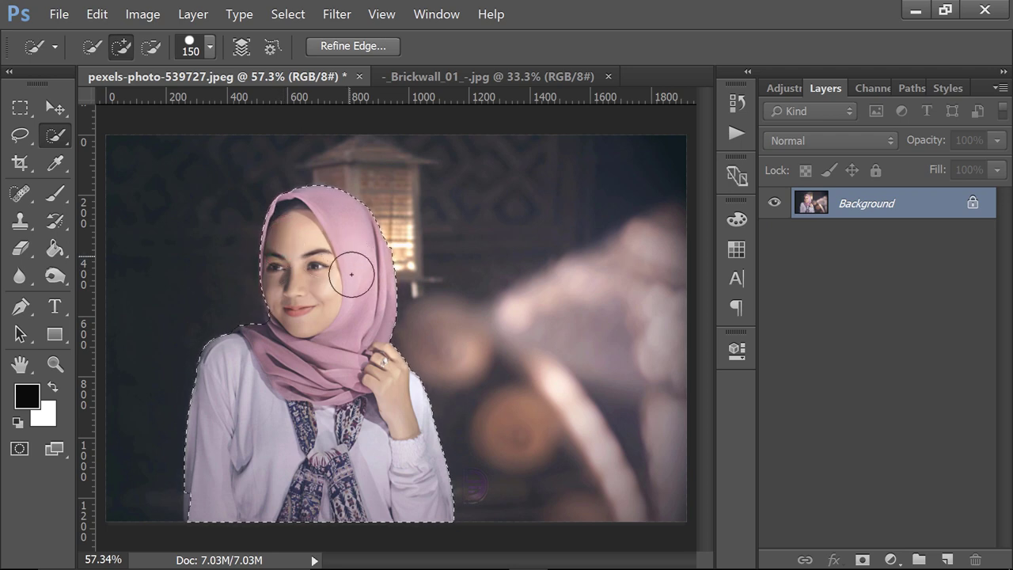
click(207, 503)
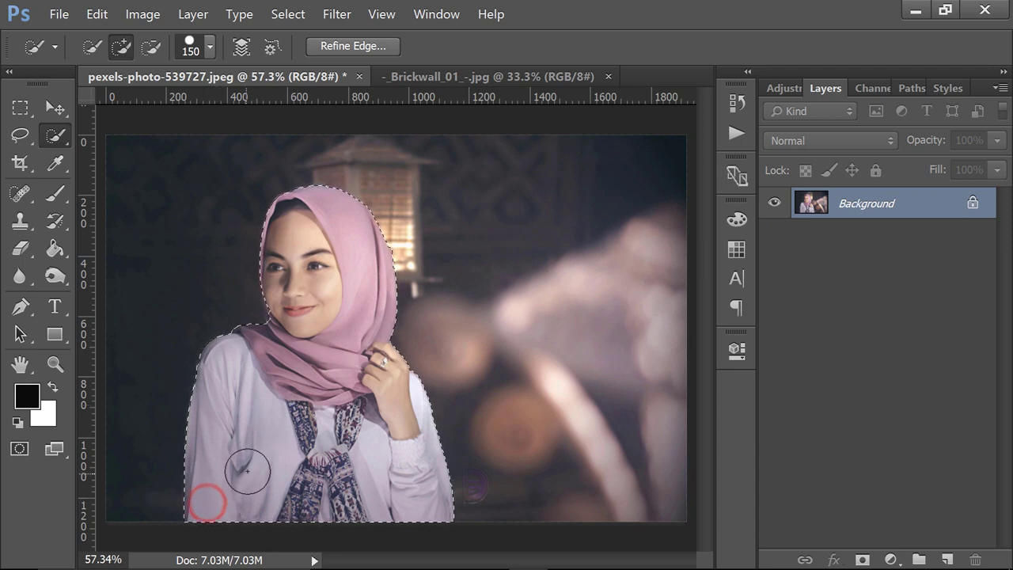
click(271, 340)
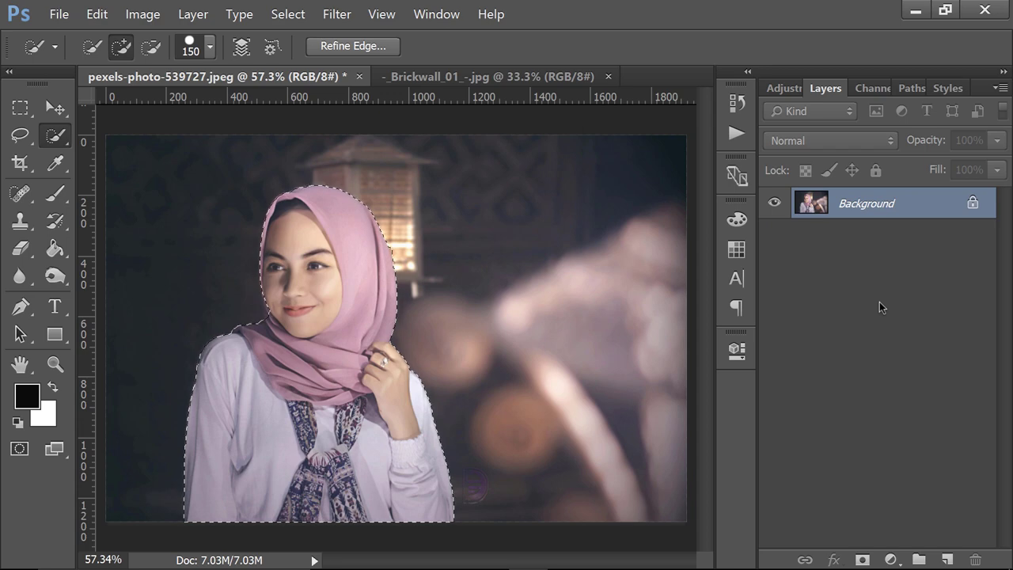
Step: Copy the selected woman to Layer 1 and hide the Background layer
key(ctrl+j)
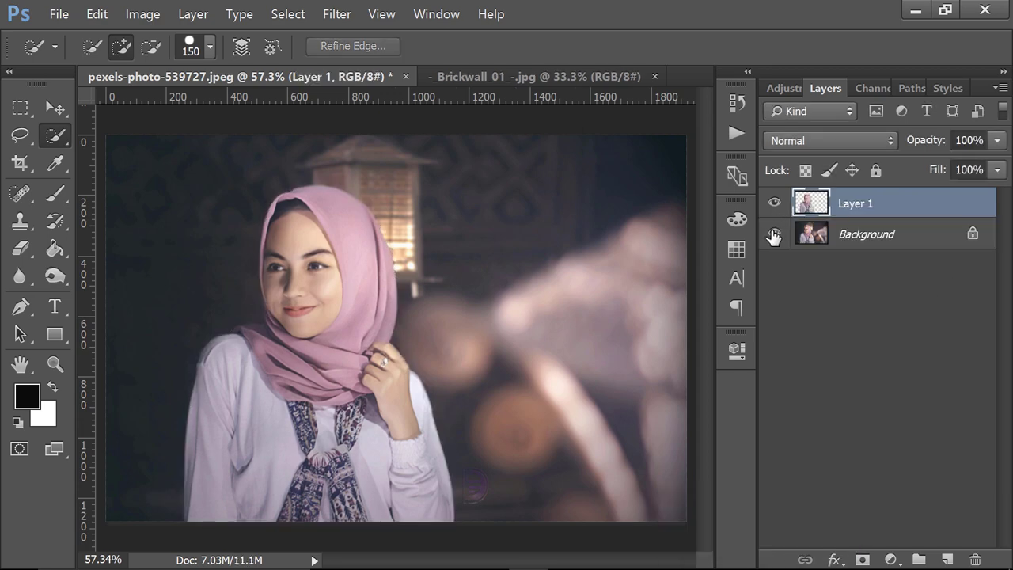
click(773, 234)
click(774, 234)
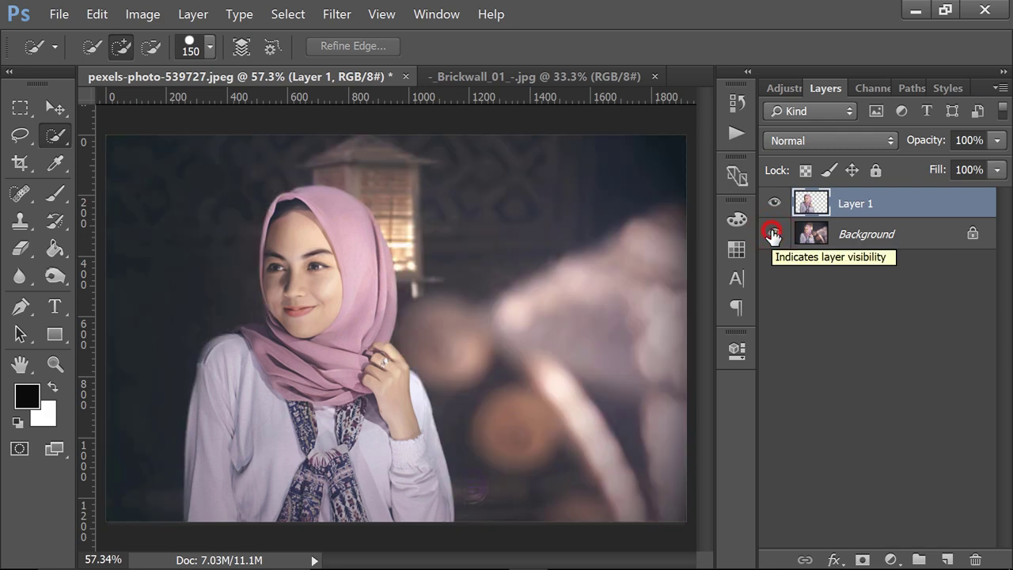
click(774, 235)
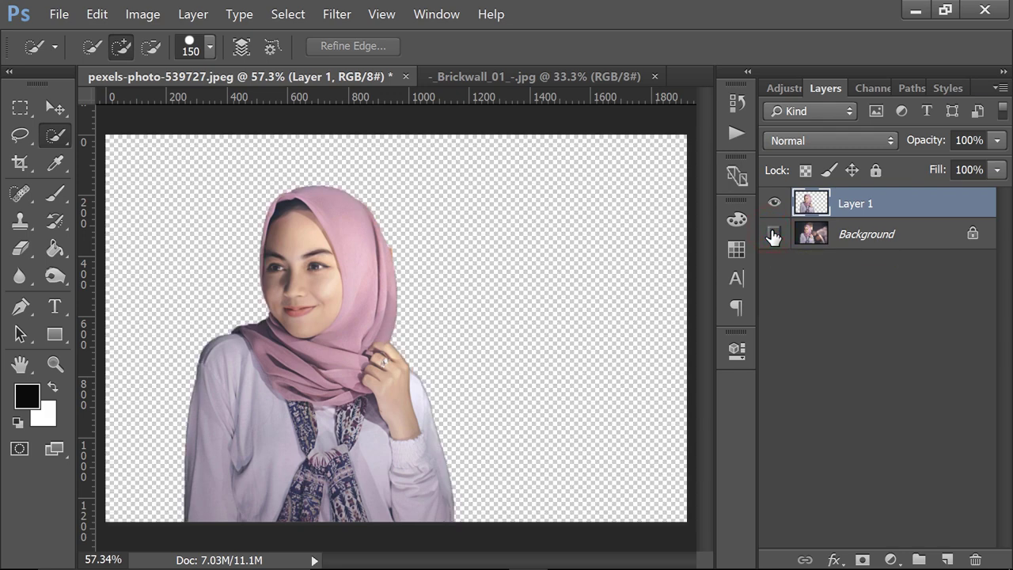
Step: Move Layer 1 onto Brickwall_01_.jpg and scale it to about 157% at the bottom centre
click(49, 105)
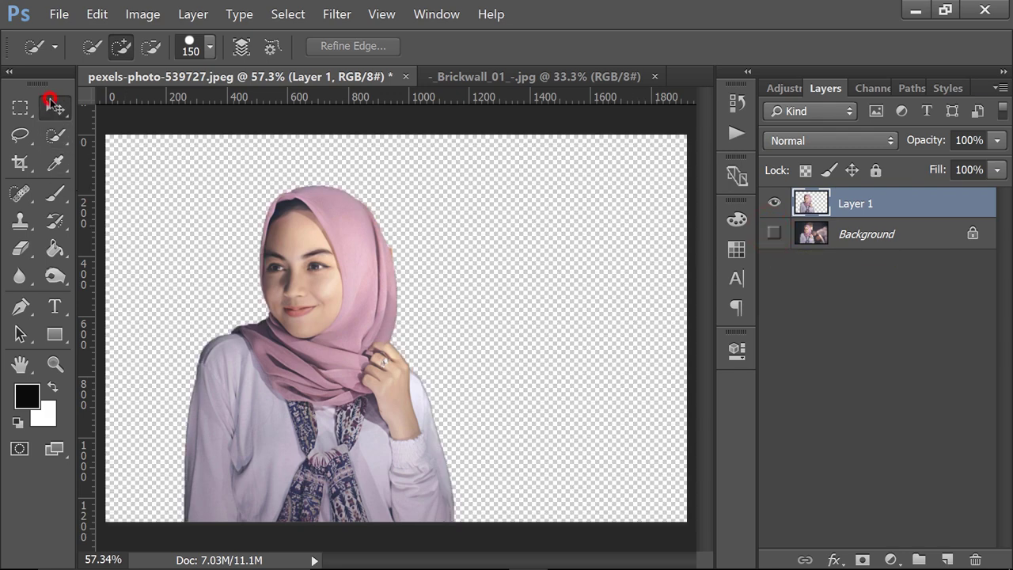
mouse_move(311, 252)
mouse_down()
mouse_move(493, 83)
mouse_move(399, 286)
mouse_up()
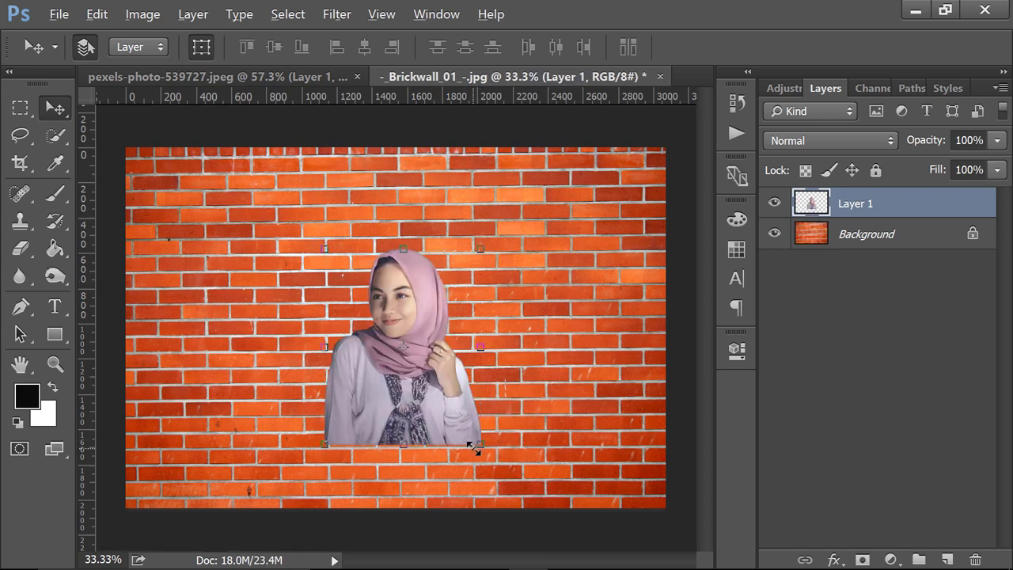
drag(480, 446, 536, 499)
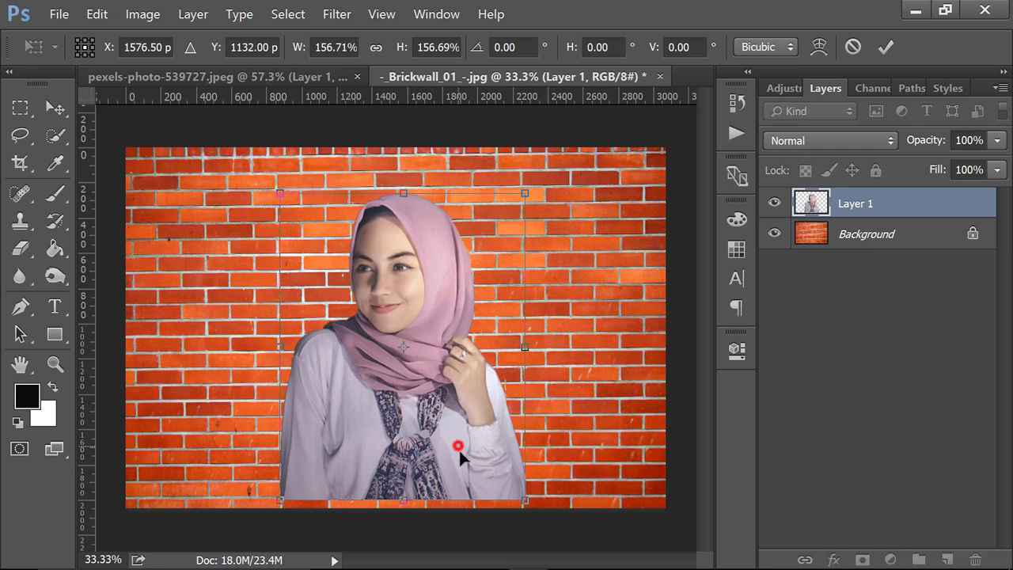
drag(458, 445, 460, 457)
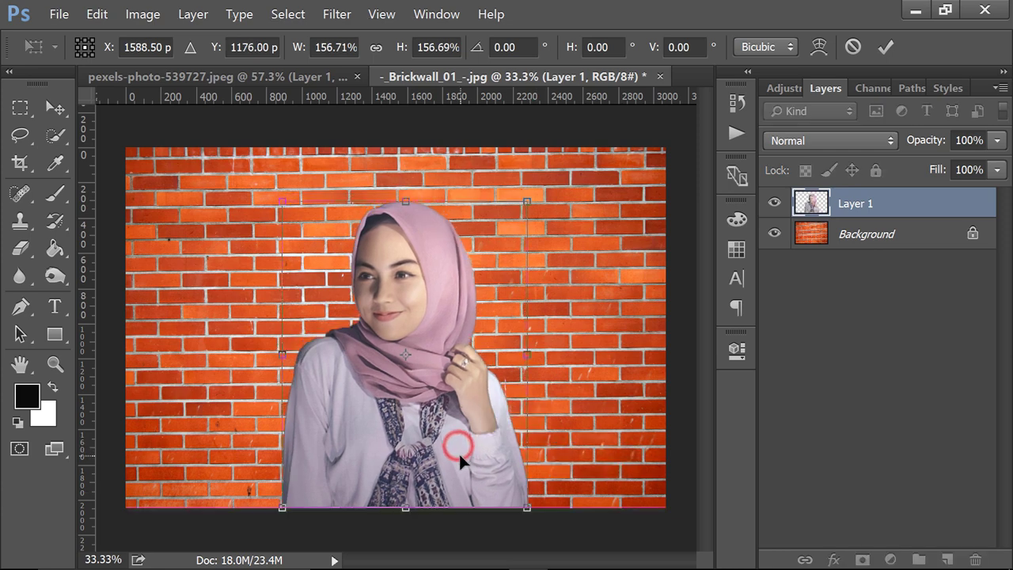
click(886, 48)
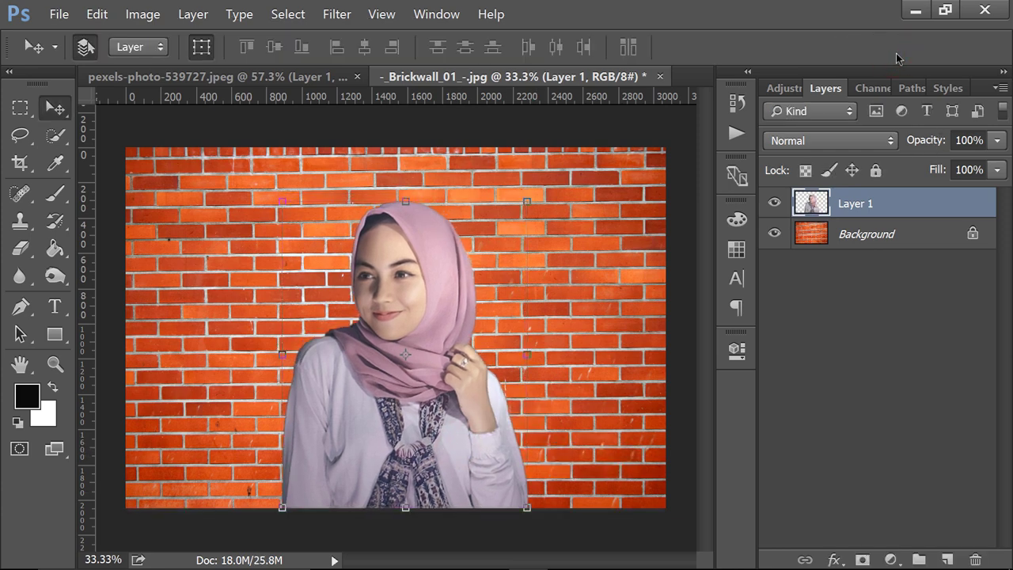
click(20, 109)
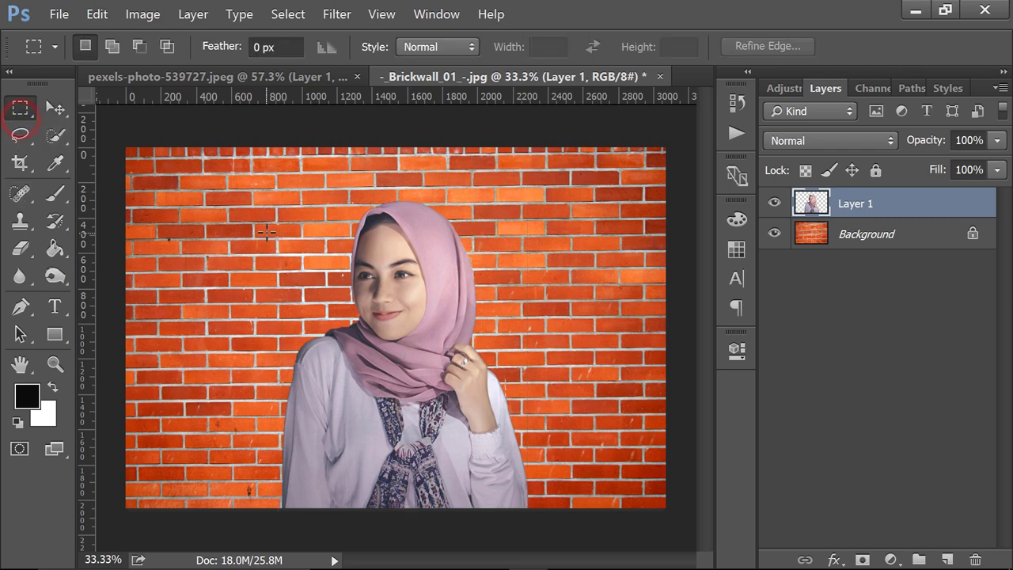
Step: Unlock the brick wall background as Layer 0
scroll(267, 231, down, 1)
scroll(317, 253, down, 2)
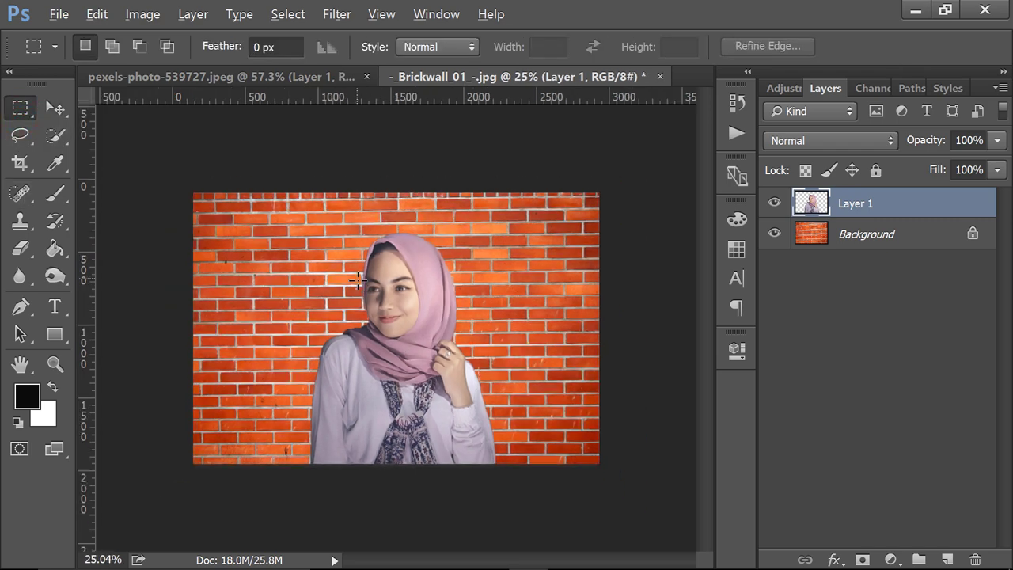
click(849, 234)
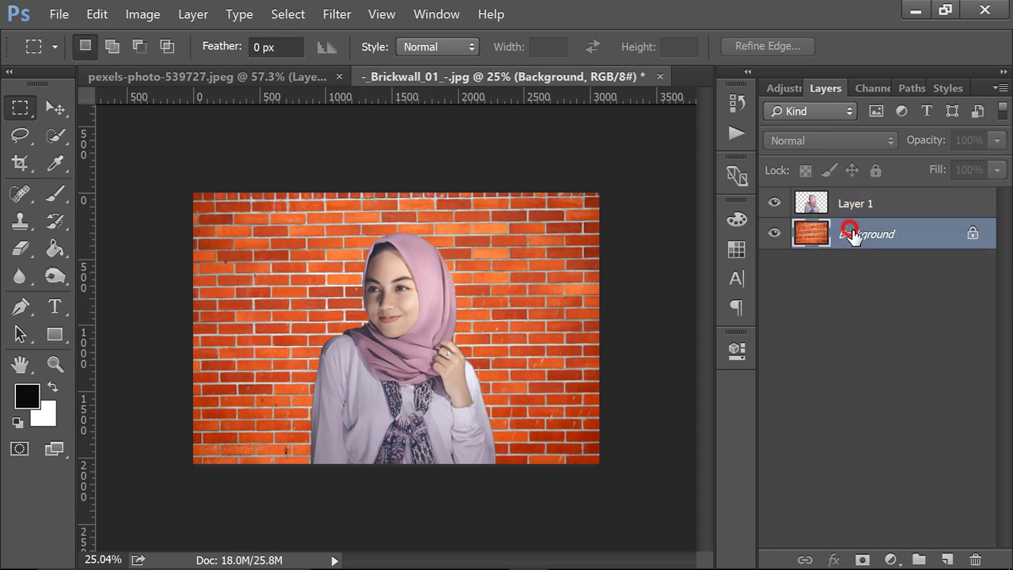
click(861, 204)
click(927, 232)
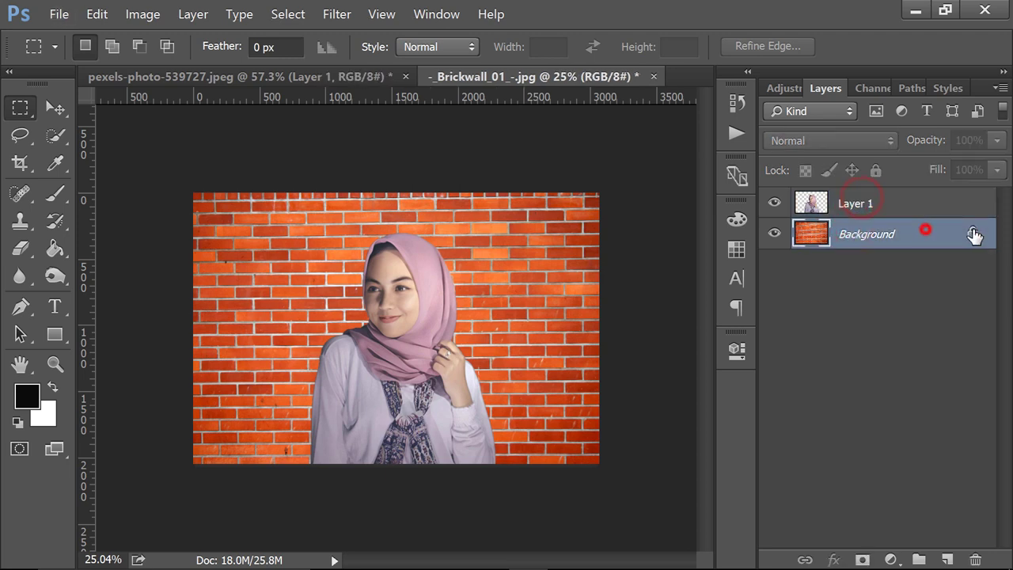
click(973, 233)
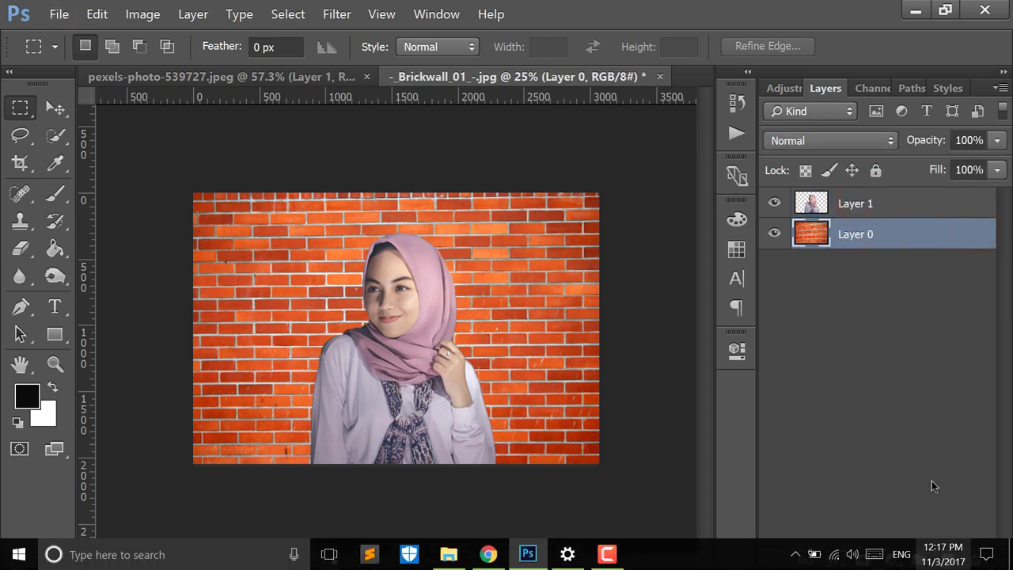
click(930, 469)
Step: Add a new Layer 2 below the brick wall and fill it with black
click(948, 560)
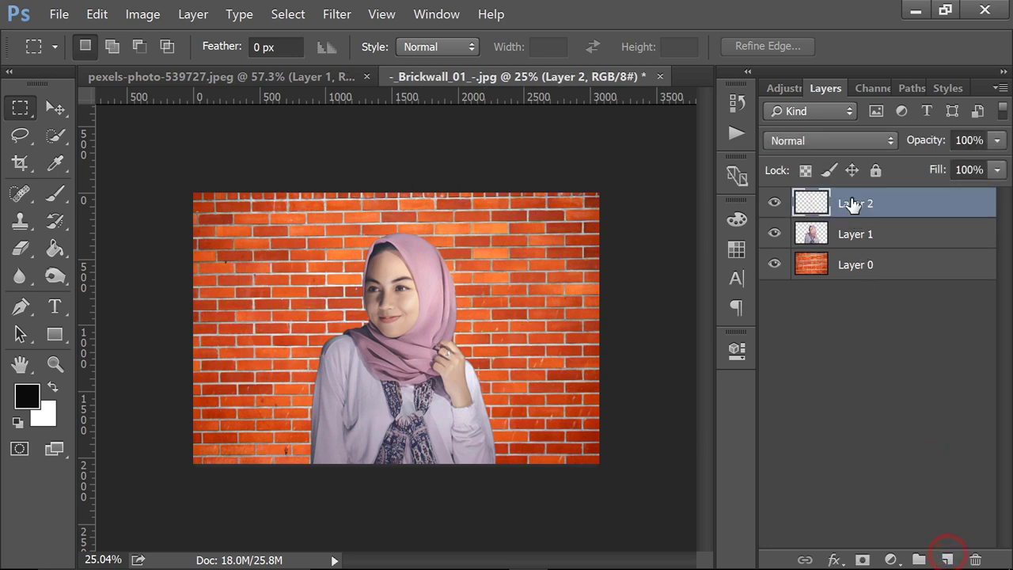
drag(861, 203, 874, 286)
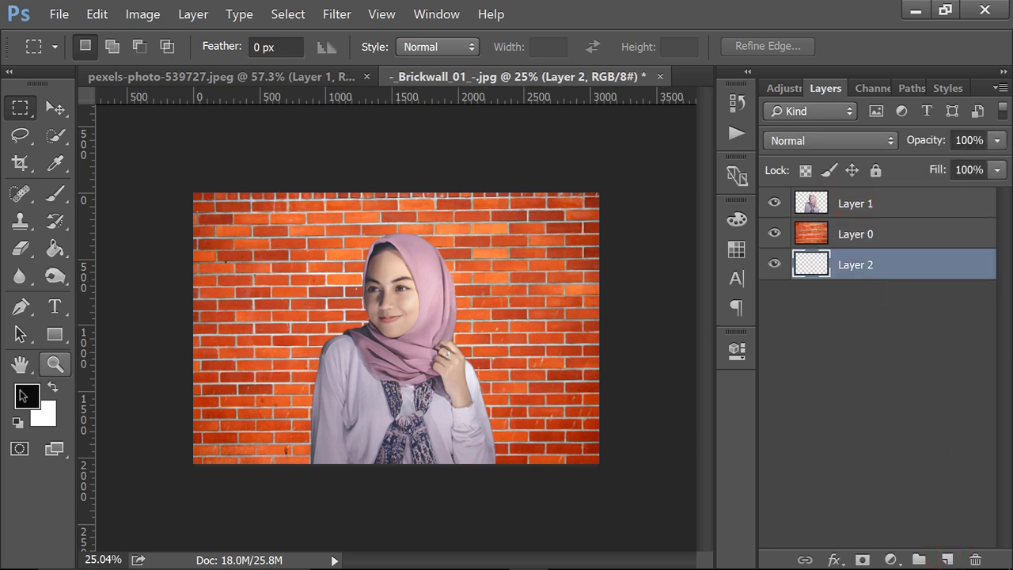
click(55, 251)
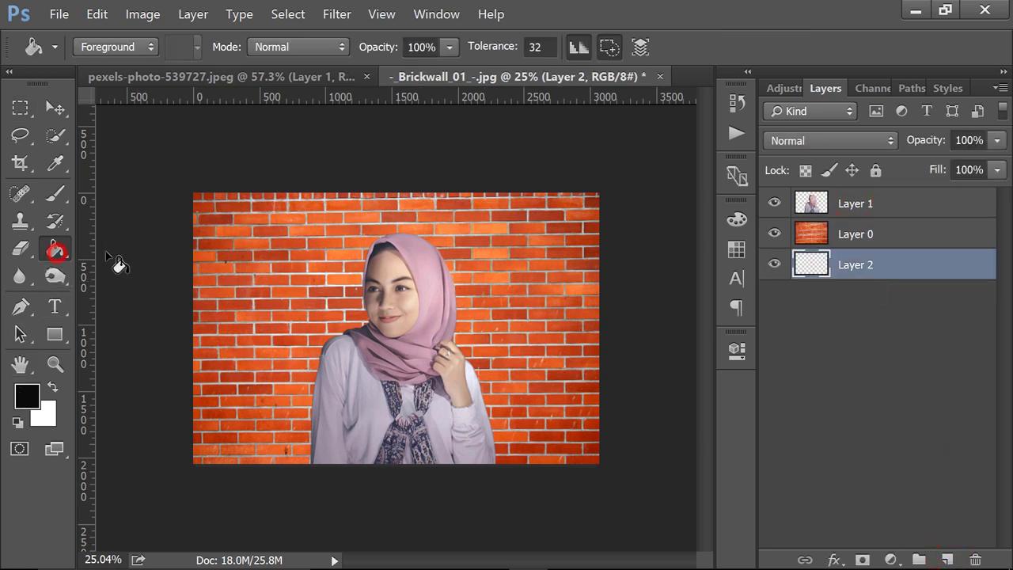
click(226, 268)
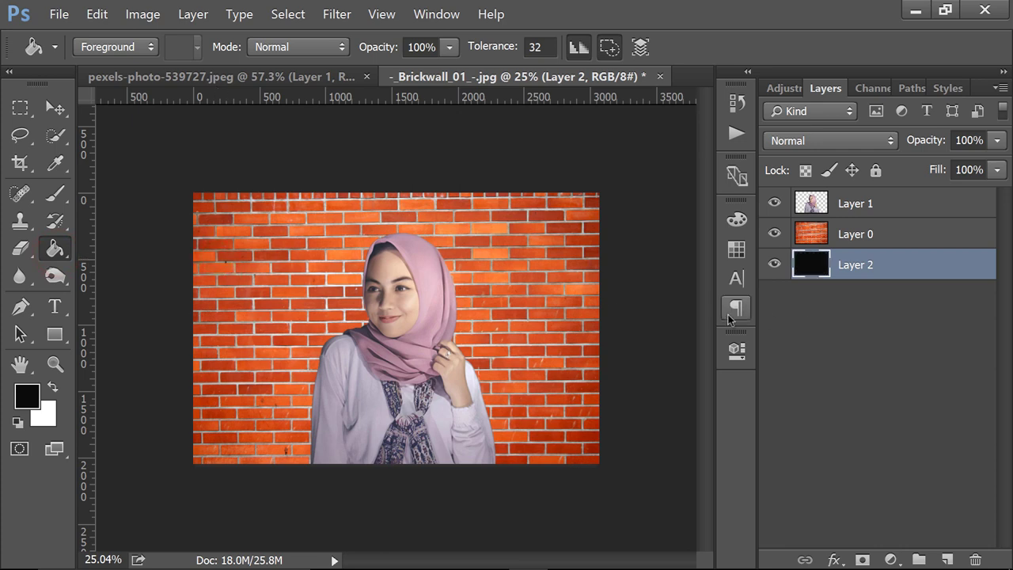
Step: Select Layer 0, Layer 1 and Layer 2 together
click(893, 237)
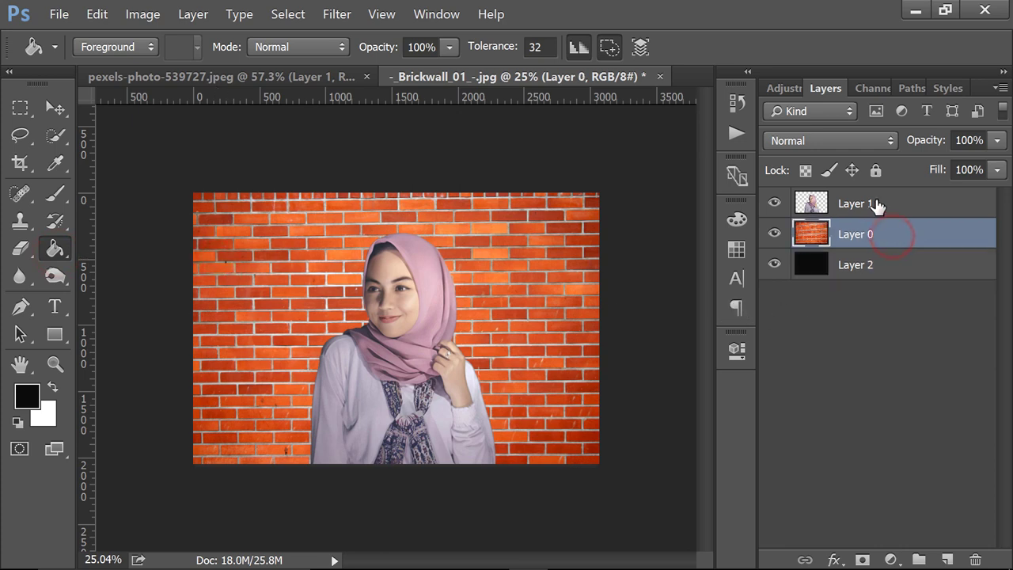
click(877, 206)
shift+click(875, 268)
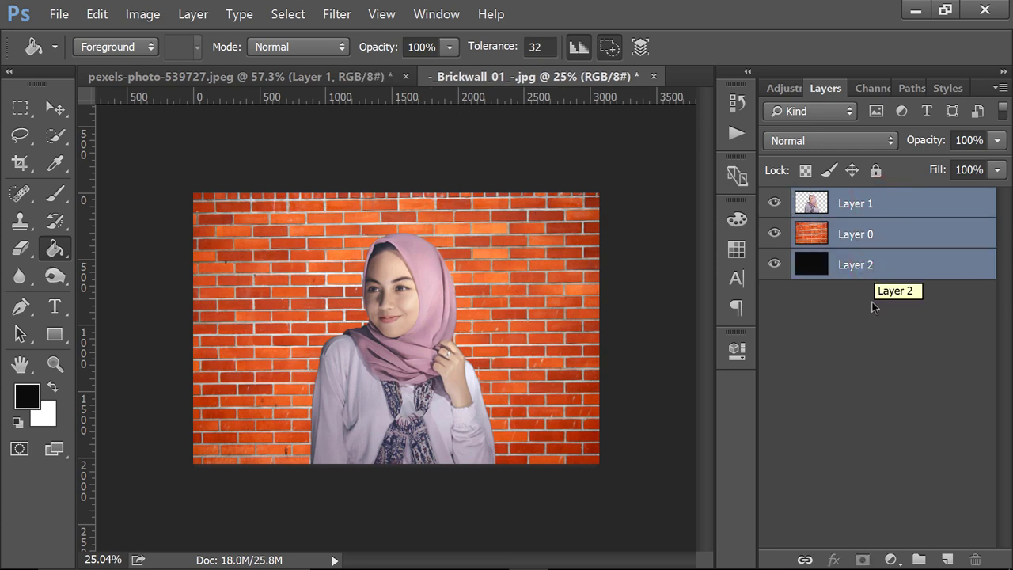
Step: Group the three selected layers into Group 1 and expand it
drag(846, 267, 918, 559)
click(799, 200)
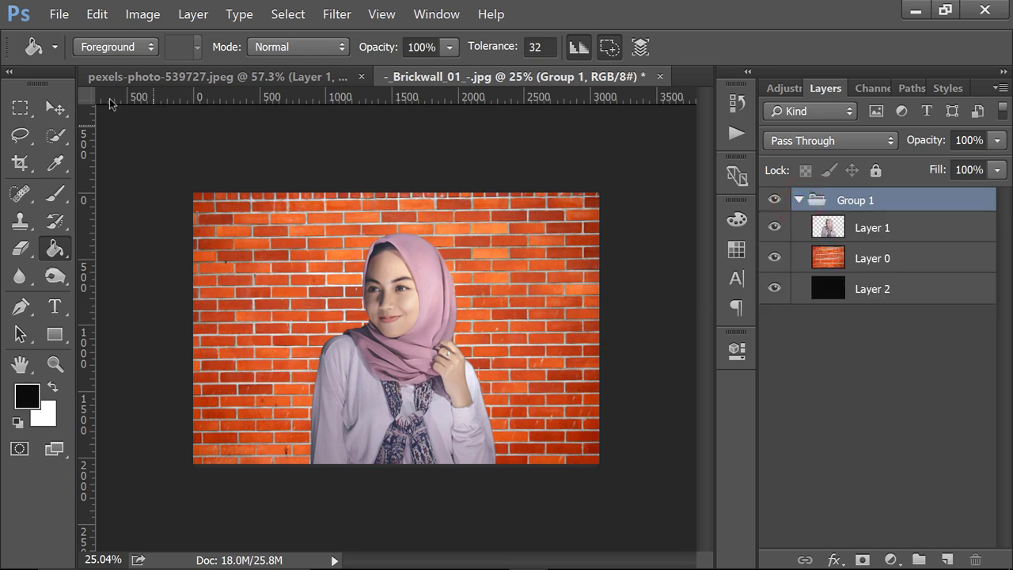
click(22, 108)
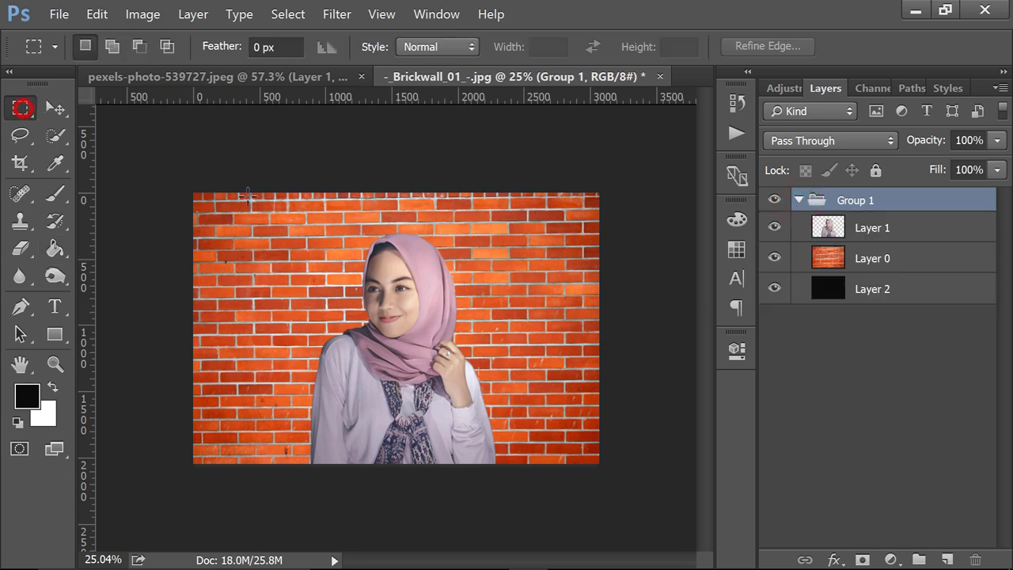
Step: Apply a Perspective transform to Group 1, stretching the left edge so the wall recedes right
right_click(438, 221)
click(516, 357)
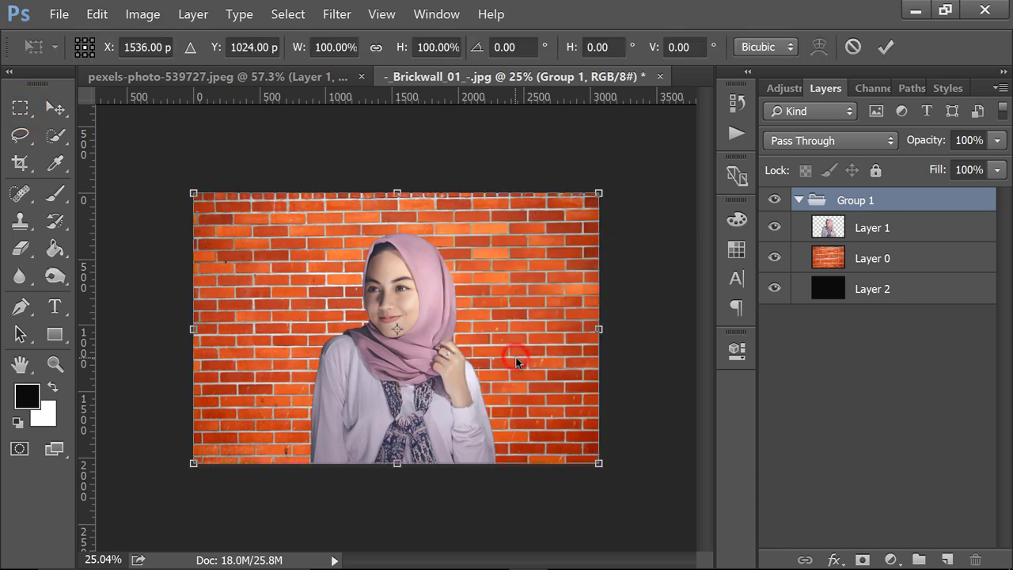
right_click(340, 261)
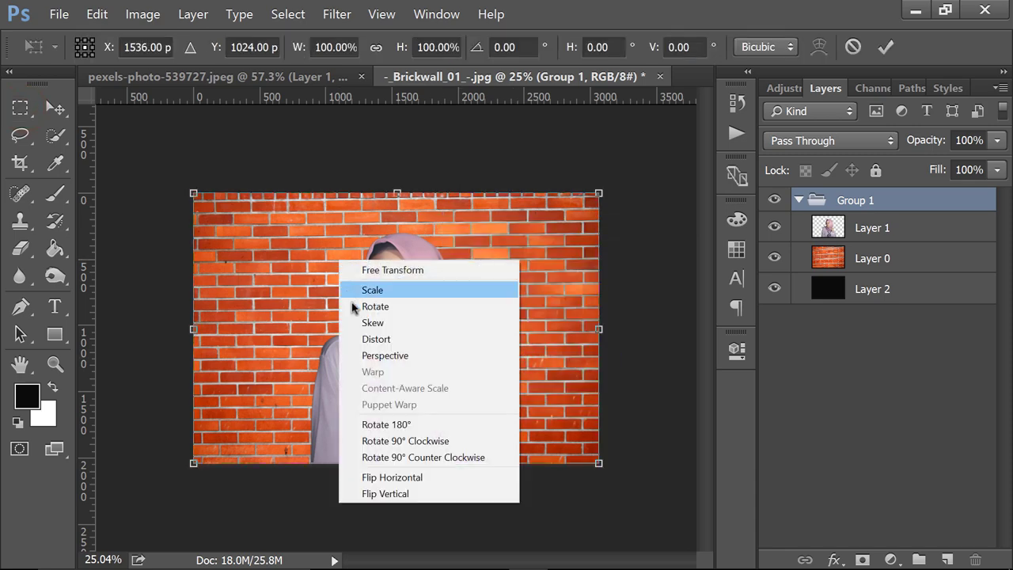
click(375, 353)
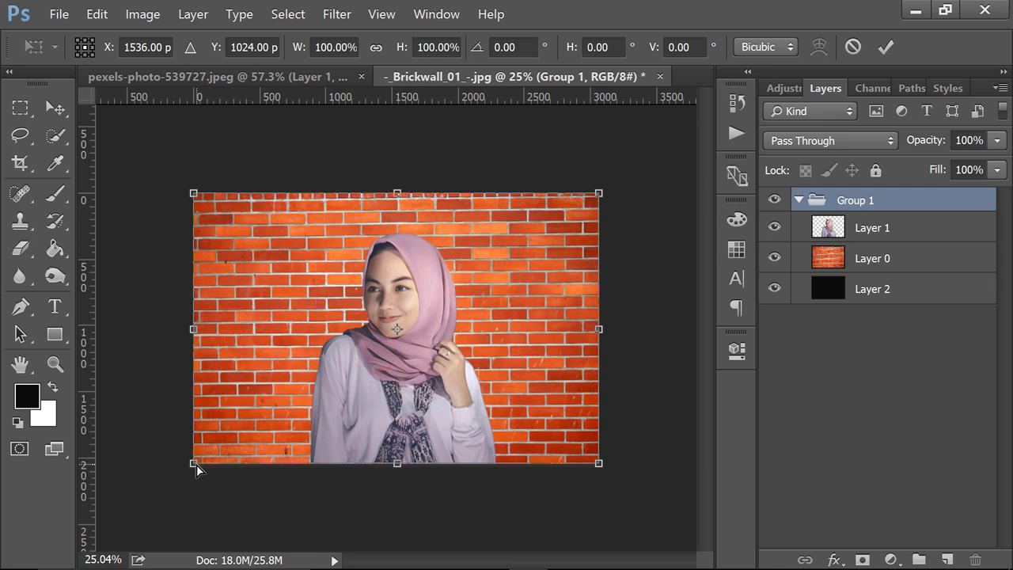
mouse_move(195, 465)
mouse_down()
mouse_move(173, 472)
mouse_move(236, 489)
mouse_move(132, 538)
mouse_move(118, 563)
mouse_move(170, 552)
mouse_up()
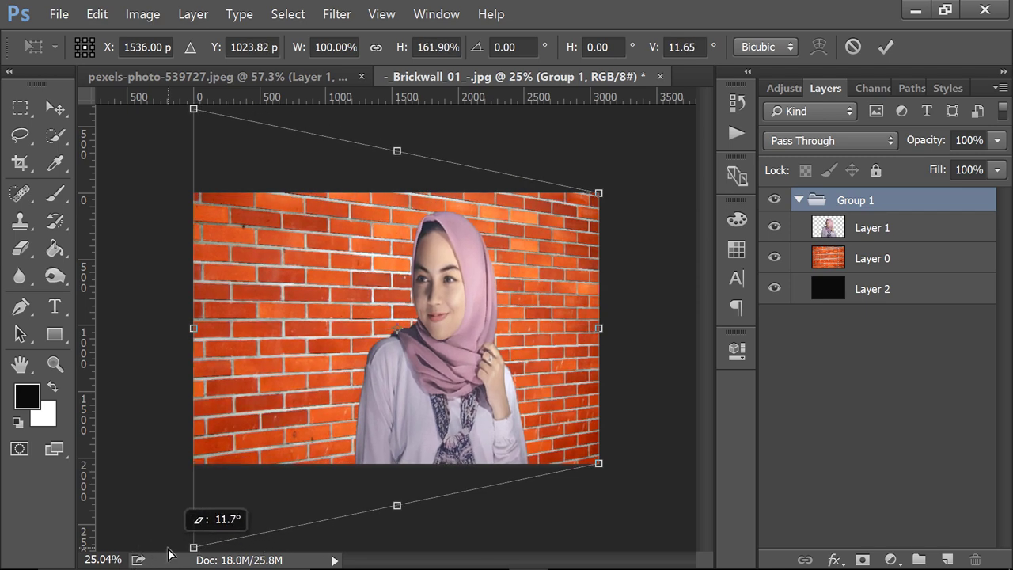
drag(168, 553, 169, 555)
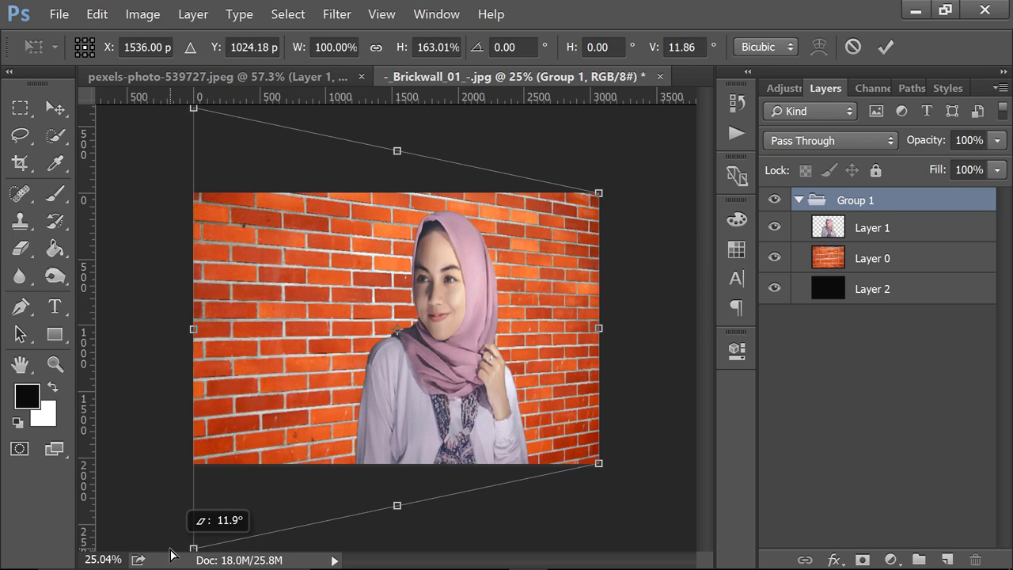
click(885, 48)
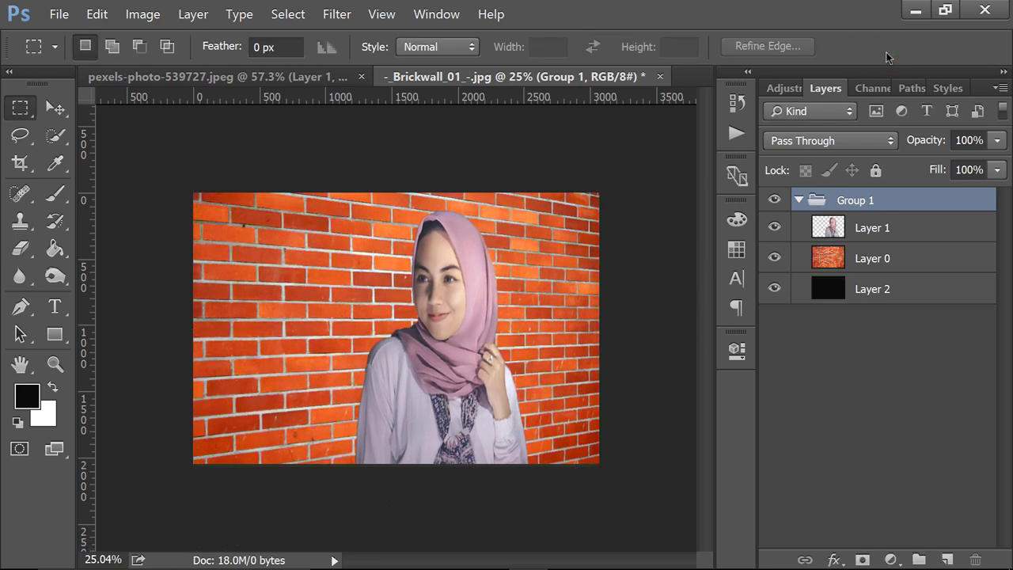
Step: Set the woman's Layer 1 blend mode to Hard Light so the bricks show through her
click(880, 236)
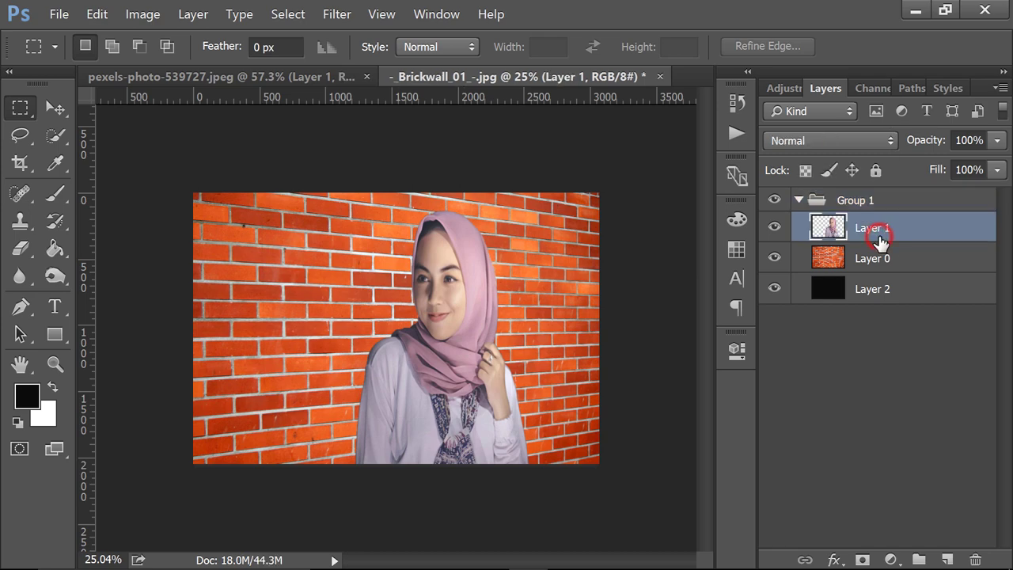
click(831, 141)
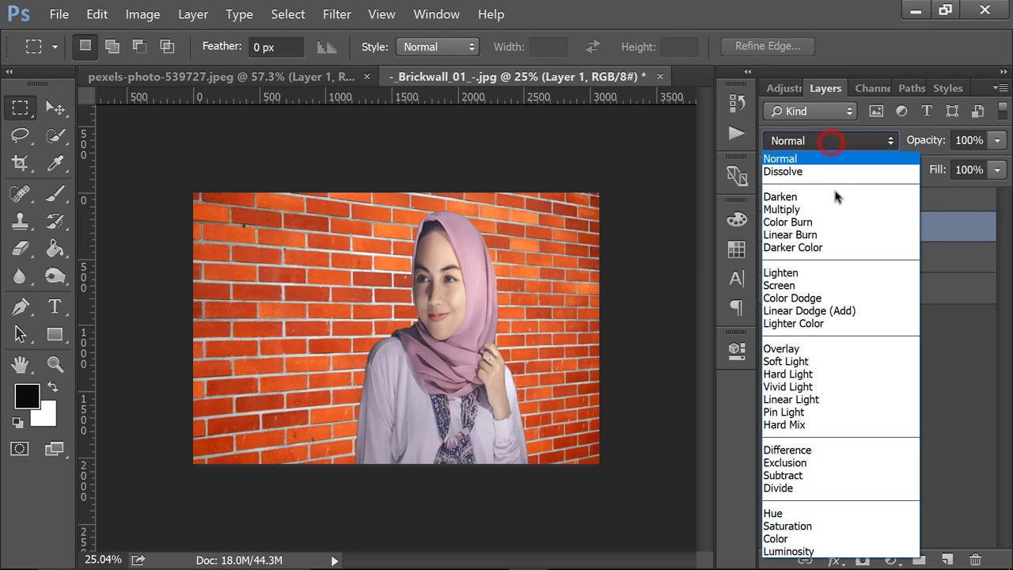
click(800, 374)
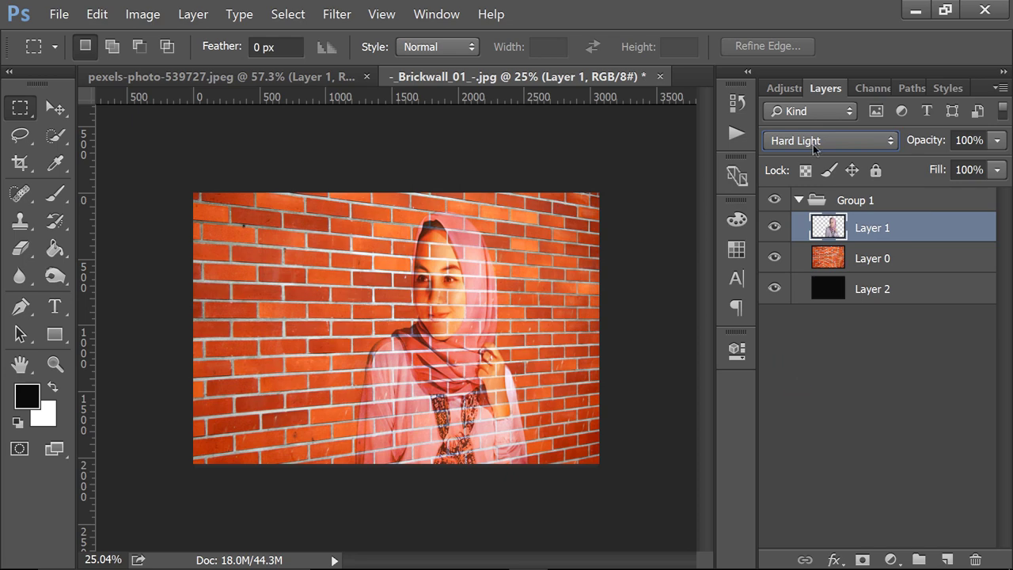
scroll(813, 144, up, 1)
scroll(813, 144, up, 1)
scroll(813, 145, up, 1)
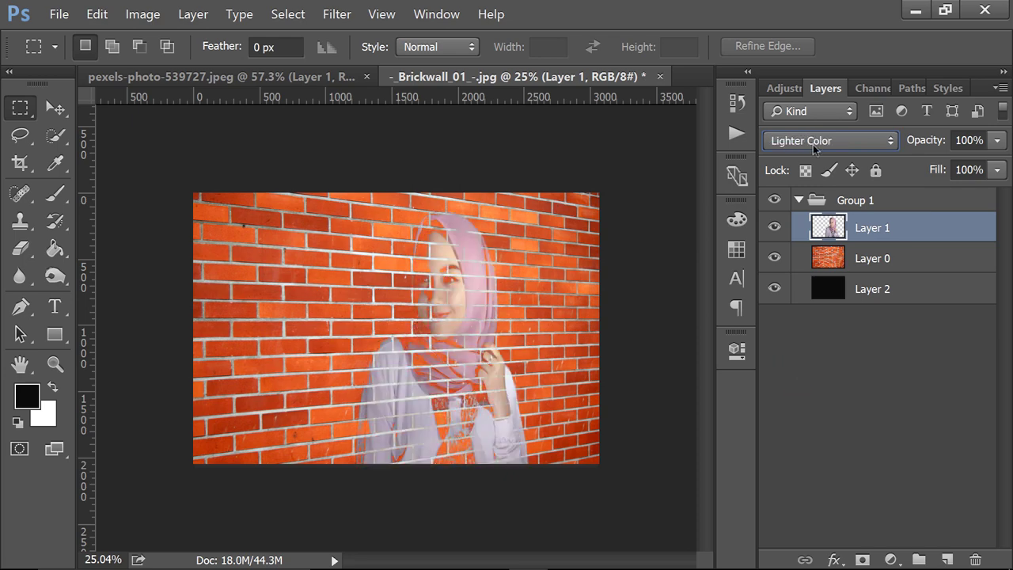
scroll(813, 145, up, 1)
scroll(813, 145, up, 1)
scroll(813, 144, up, 1)
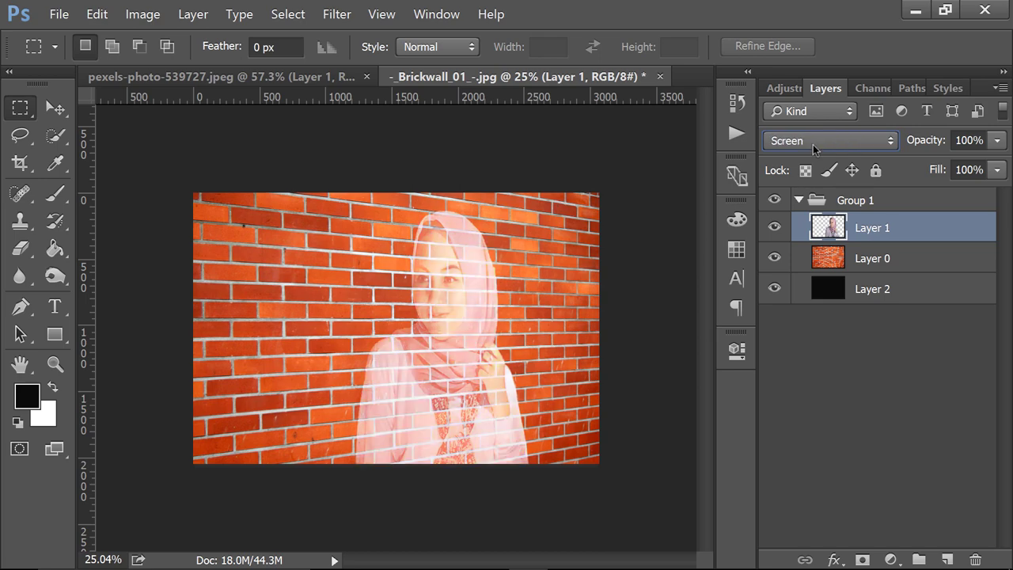
scroll(813, 144, up, 1)
scroll(813, 144, up, 1)
scroll(813, 144, up, 1)
scroll(813, 144, up, 1)
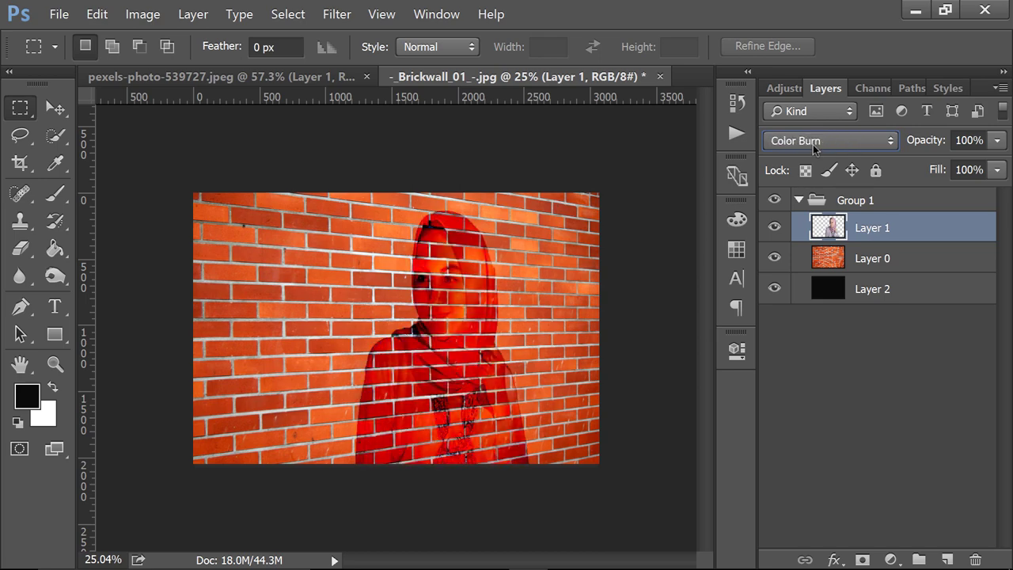
scroll(813, 144, up, 1)
scroll(813, 144, up, 1)
scroll(813, 144, up, 1)
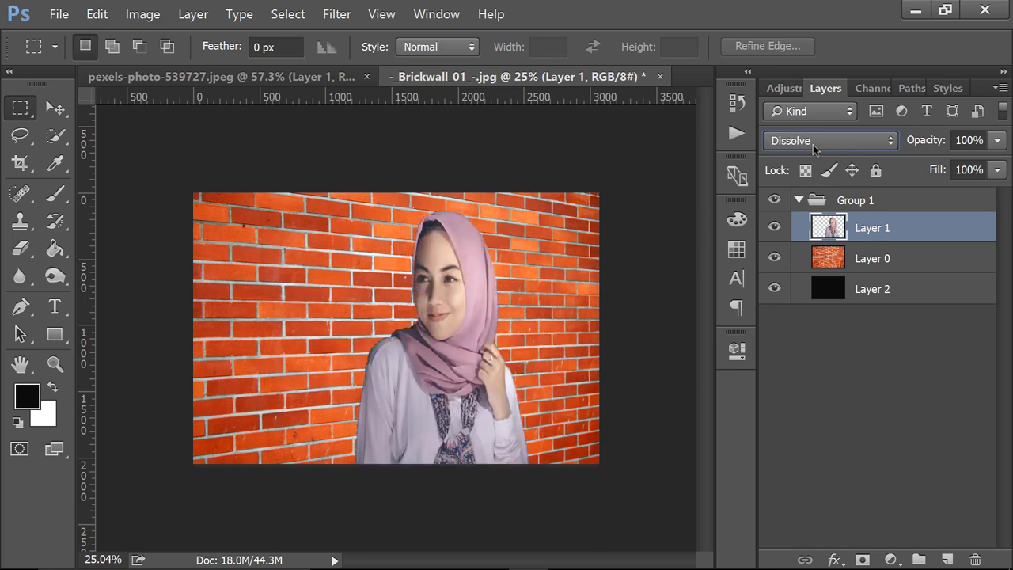
scroll(813, 144, up, 1)
scroll(813, 144, down, 1)
scroll(813, 145, down, 2)
scroll(813, 145, down, 3)
scroll(813, 144, down, 2)
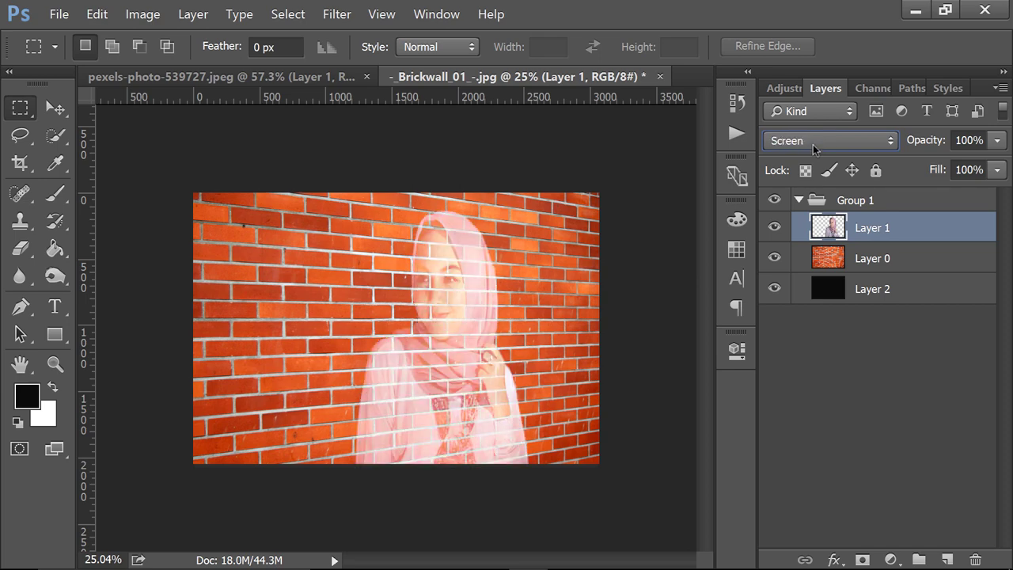
scroll(813, 145, down, 2)
scroll(813, 144, down, 1)
scroll(813, 144, down, 1)
scroll(813, 144, down, 1)
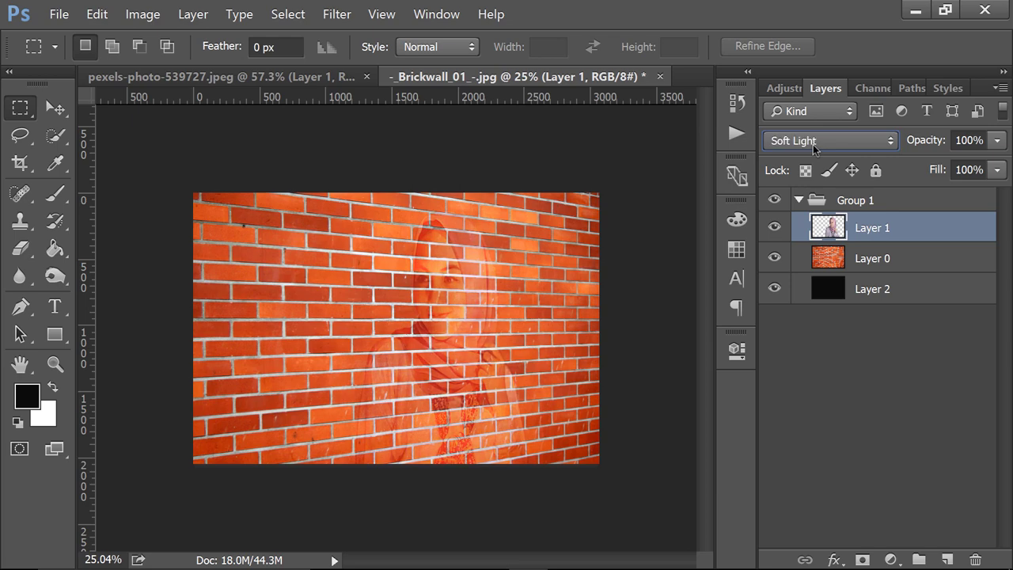
scroll(813, 144, down, 1)
scroll(813, 144, down, 1)
scroll(813, 144, down, 1)
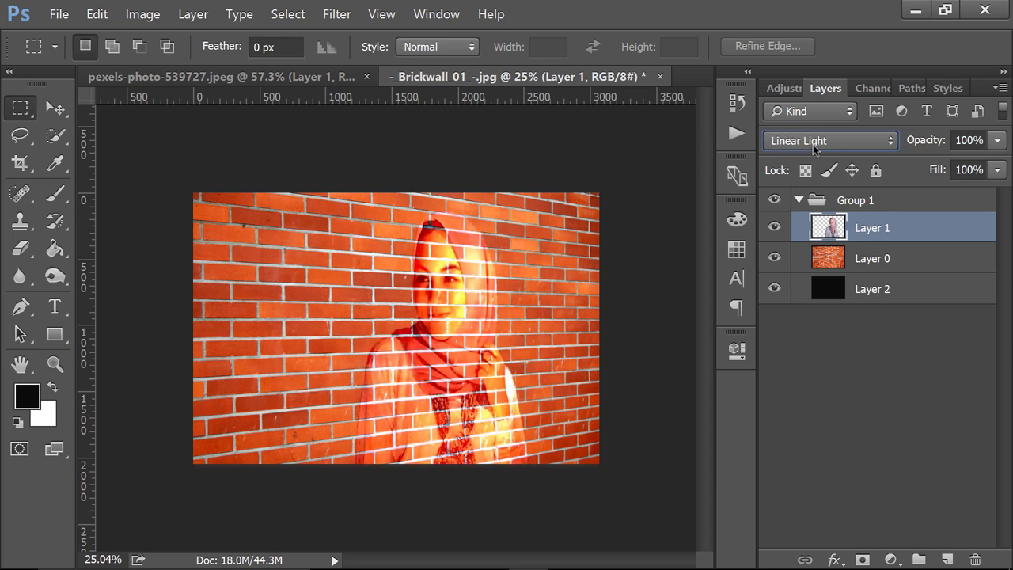
scroll(813, 144, down, 1)
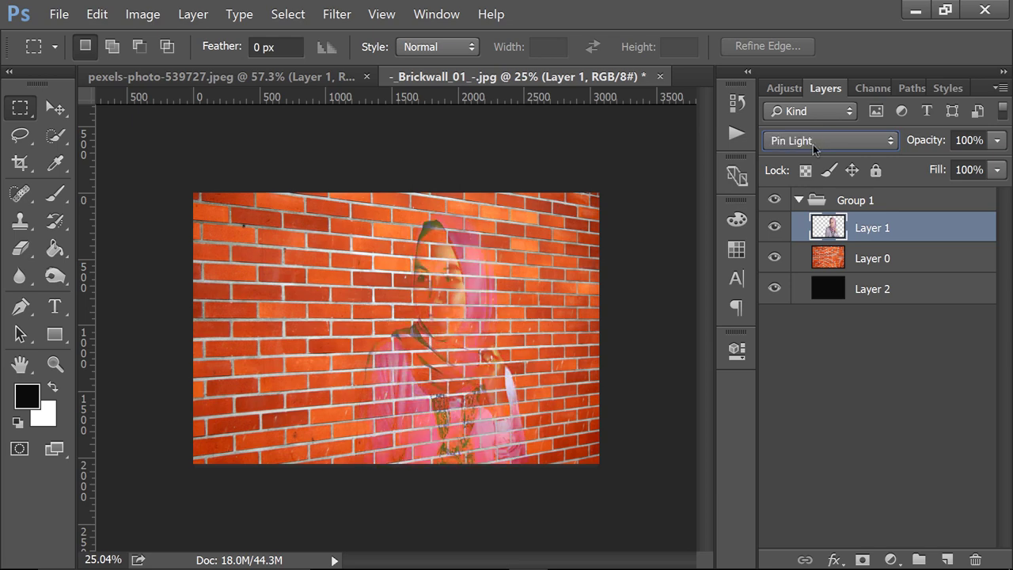
scroll(813, 144, down, 1)
scroll(813, 144, down, 1)
scroll(813, 144, down, 1)
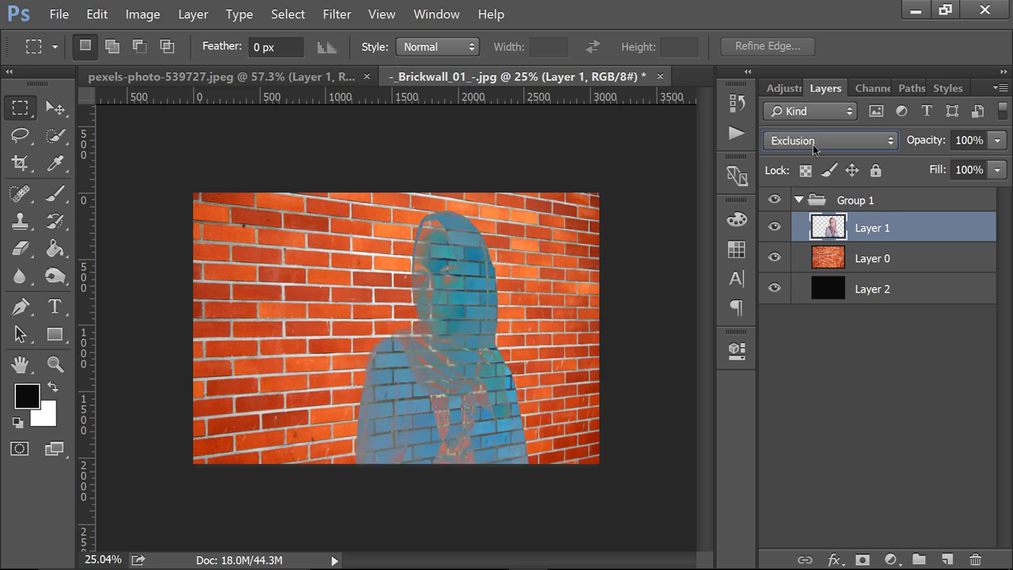
scroll(813, 144, down, 1)
scroll(813, 144, down, 1)
scroll(813, 144, down, 1)
scroll(814, 144, down, 1)
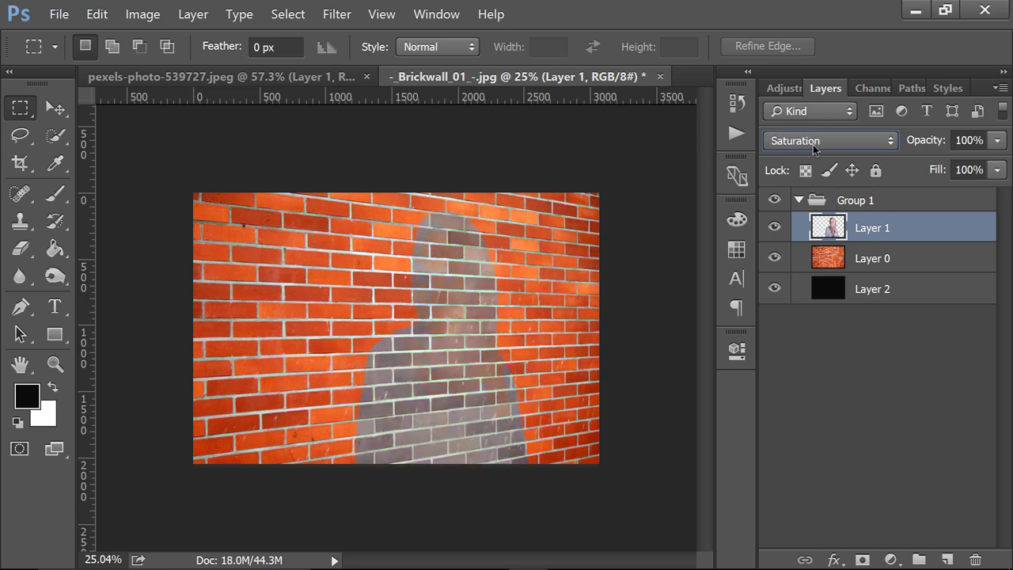
scroll(813, 145, down, 2)
scroll(813, 145, up, 1)
scroll(813, 144, up, 3)
scroll(813, 144, up, 5)
scroll(813, 144, down, 1)
scroll(813, 144, down, 1)
scroll(813, 144, up, 1)
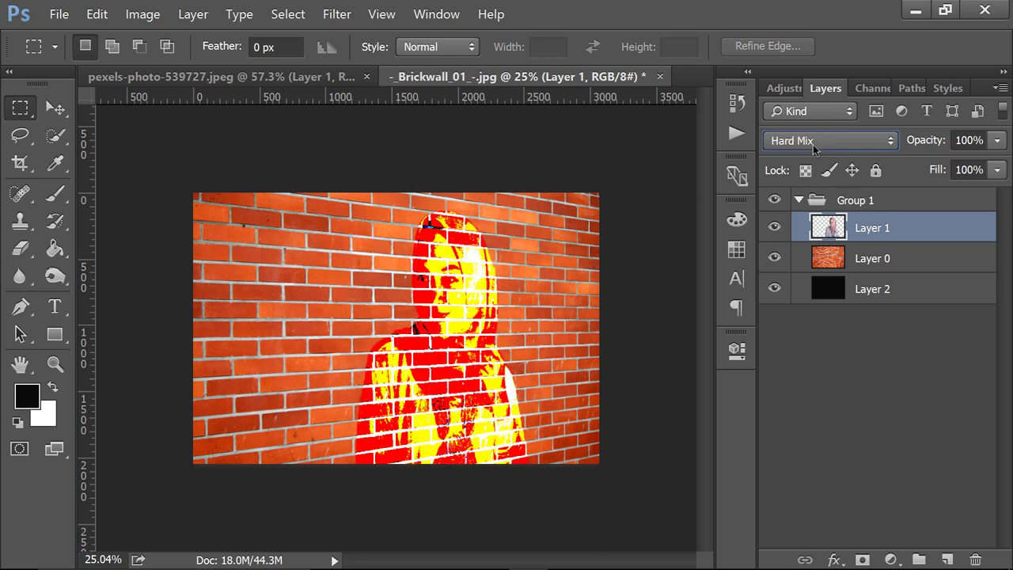
scroll(813, 144, up, 5)
scroll(813, 144, down, 1)
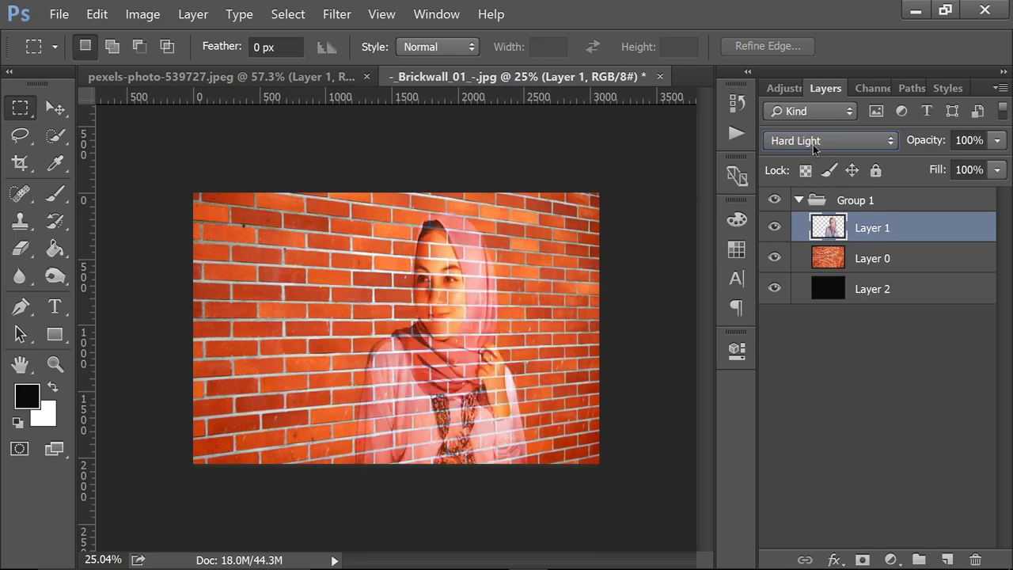
Step: Lower the brick wall Layer 0's fill to 77%, then reselect Layer 1
click(884, 259)
click(998, 170)
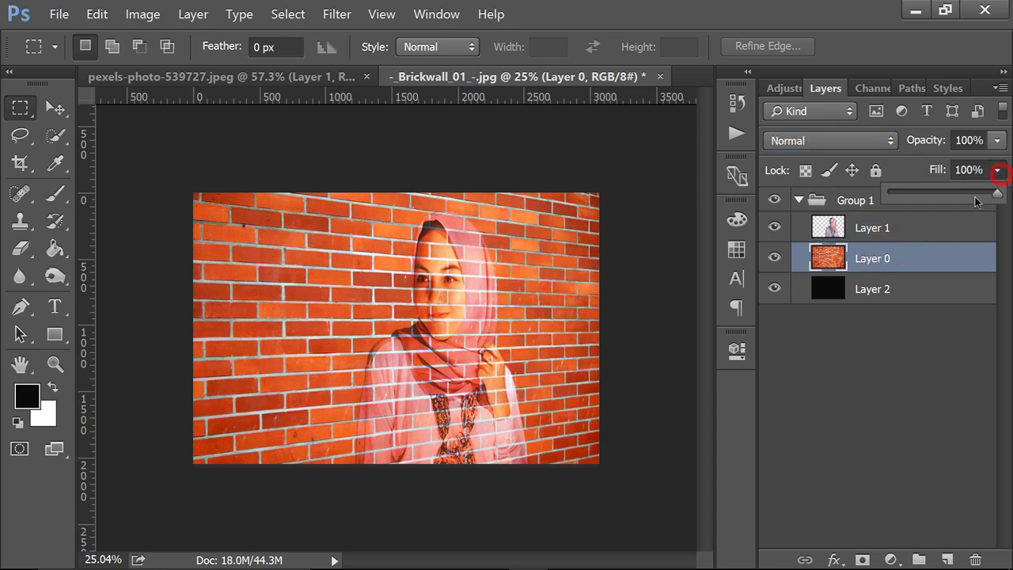
click(980, 194)
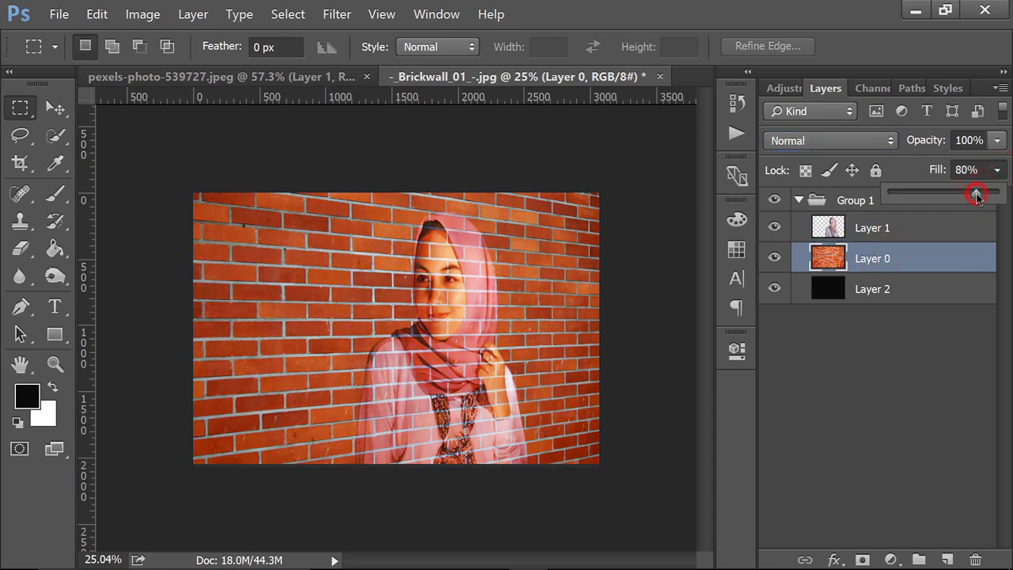
drag(975, 197, 973, 197)
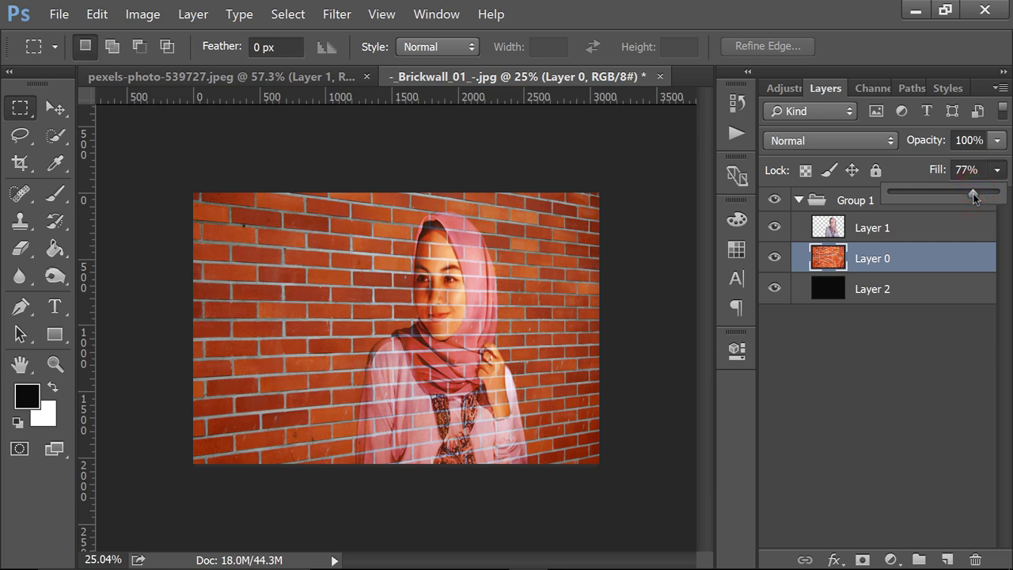
click(899, 227)
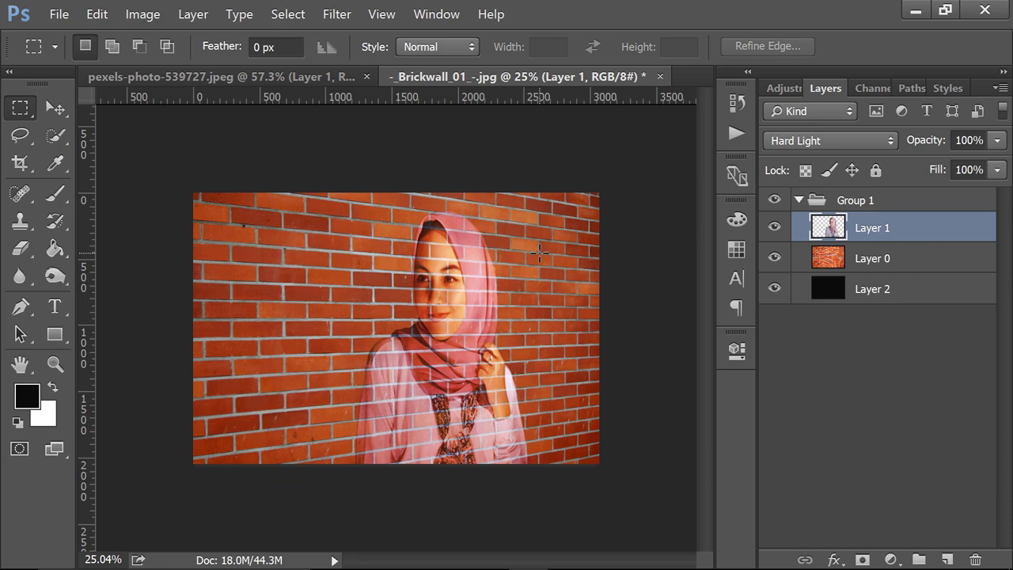
Step: Fit the image on screen and nudge the woman's Layer 1 left three Shift+Left steps
key(ctrl+0)
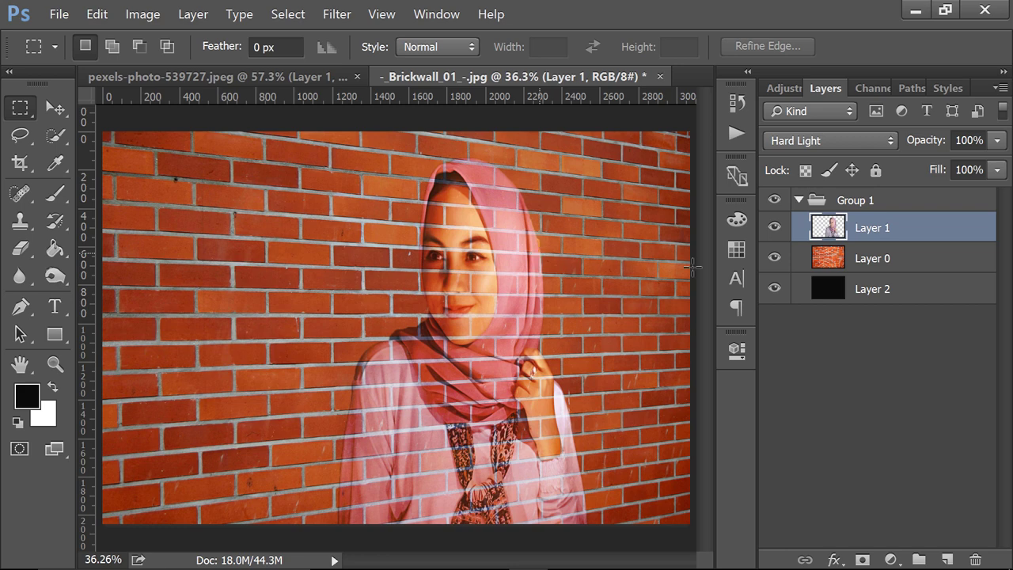
click(57, 111)
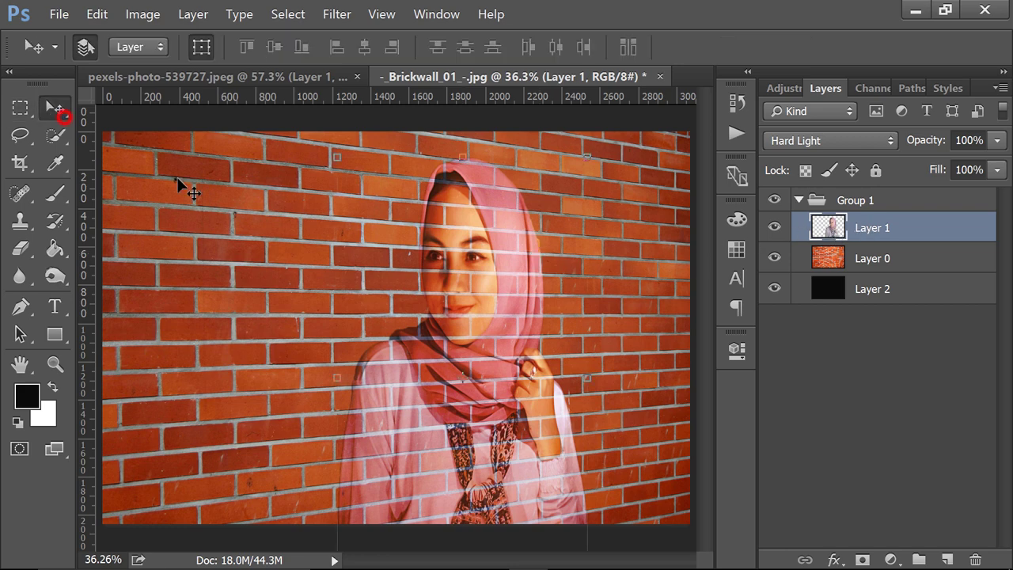
key(shift+Left)
key(shift+Left)
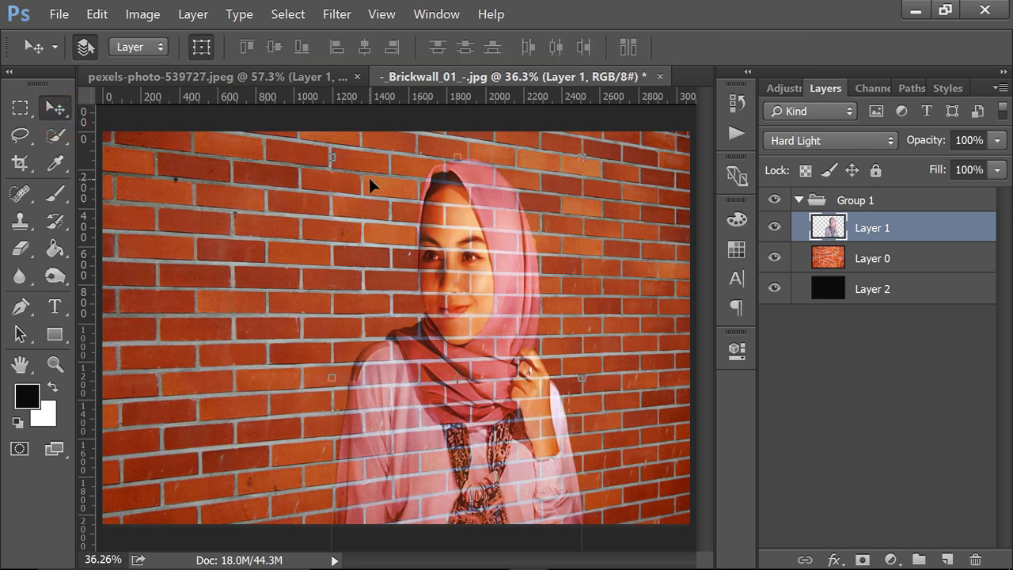
key(shift+Left)
key(shift+Left)
key(shift+Left)
key(shift+Left)
key(shift+Left)
key(shift+Left)
key(shift+Left)
key(shift+Left)
key(shift+Left)
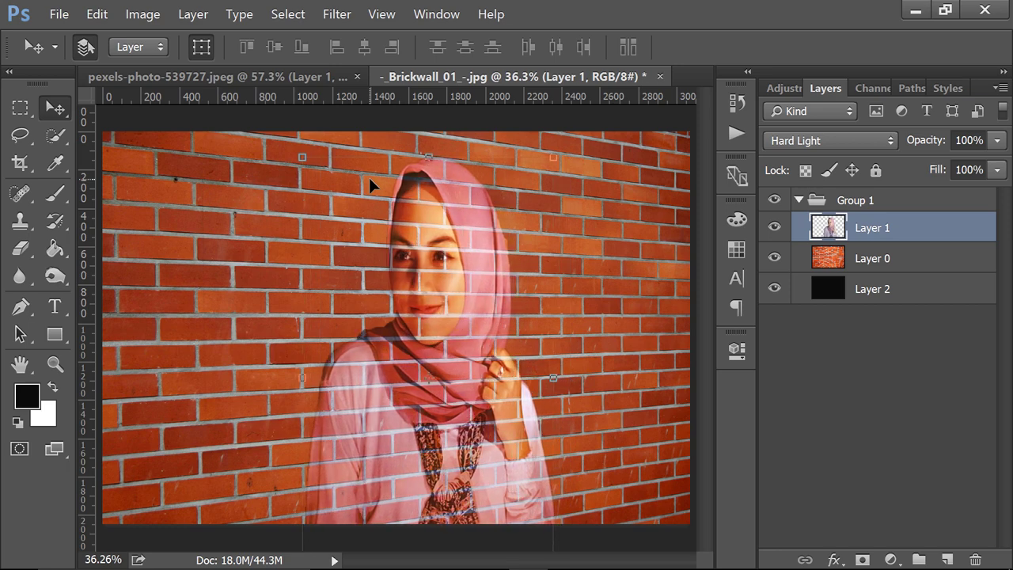
key(shift+Left)
key(shift+Left)
key(shift+Left)
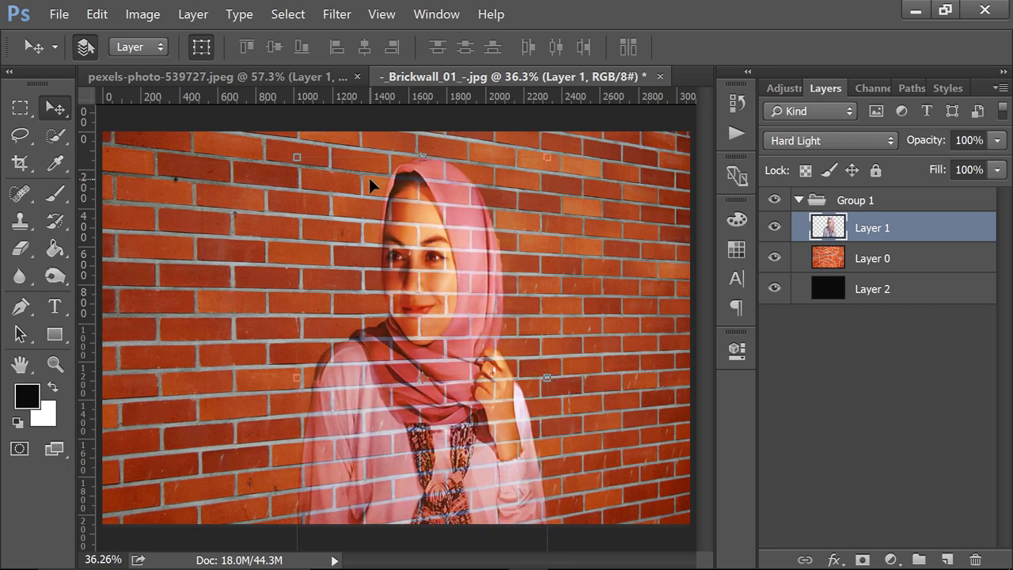
click(24, 111)
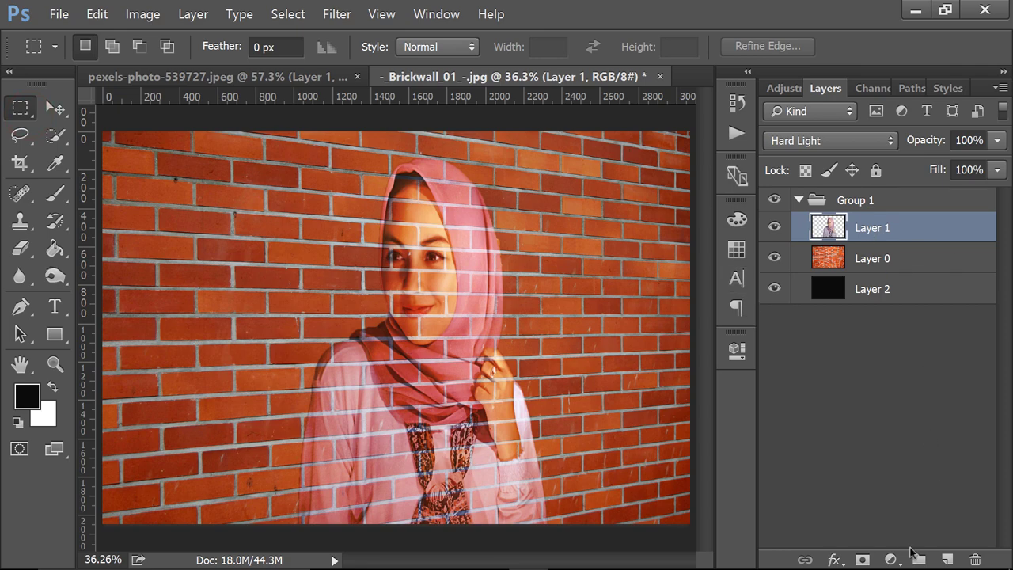
Step: Add a reversed Gradient Fill layer with angle 0° and scale 228%
click(887, 560)
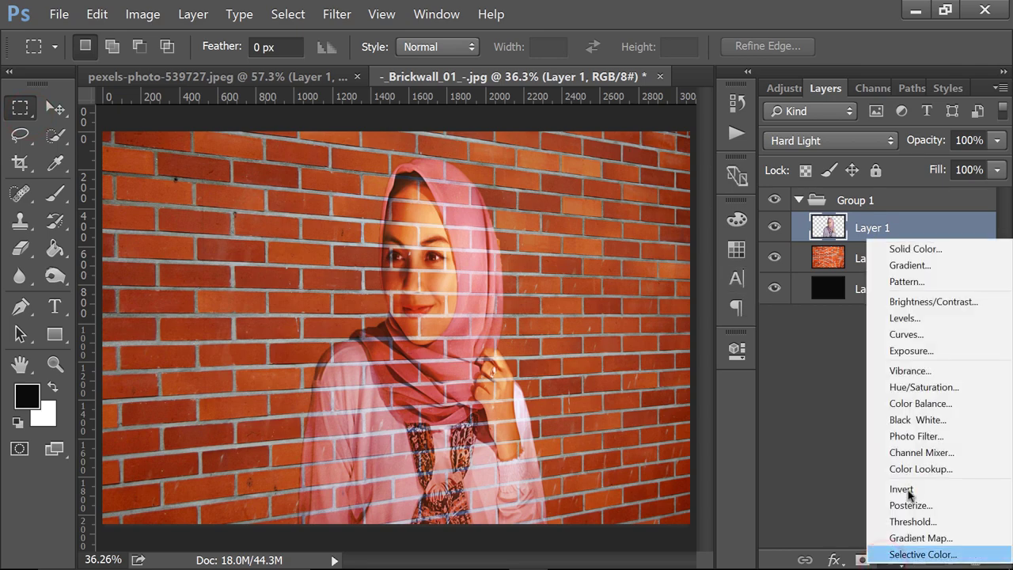
click(922, 267)
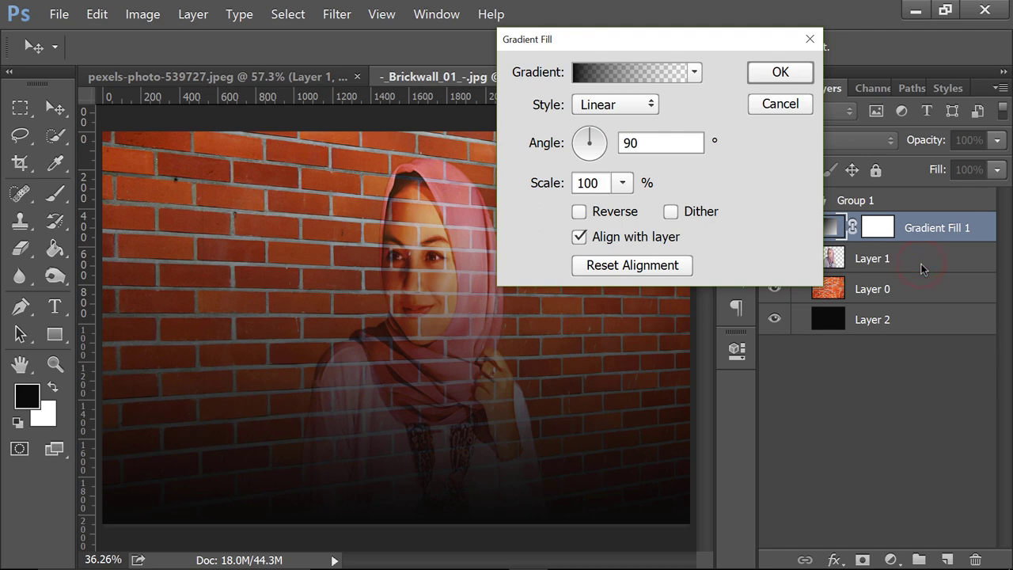
click(611, 105)
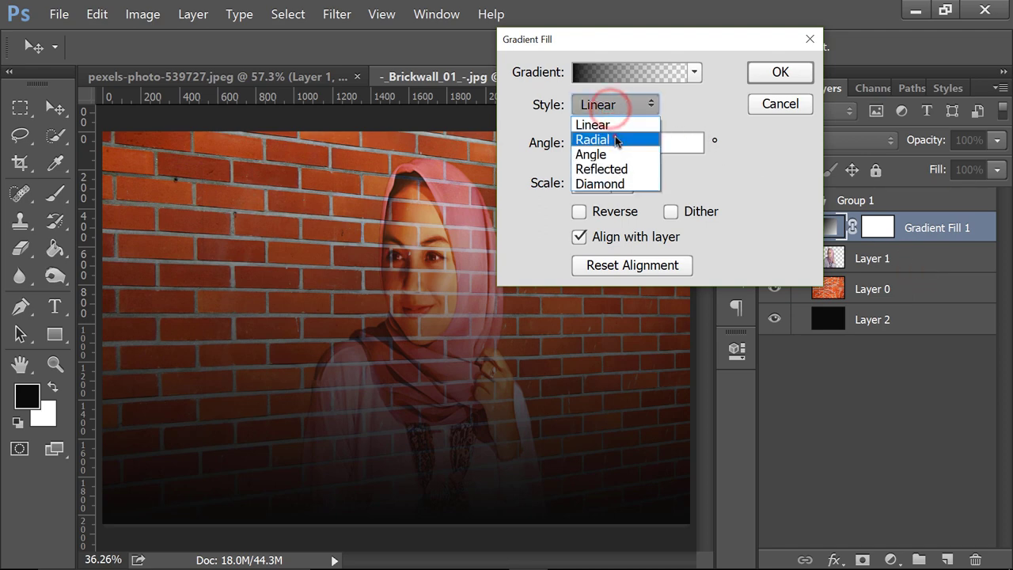
click(616, 140)
click(623, 214)
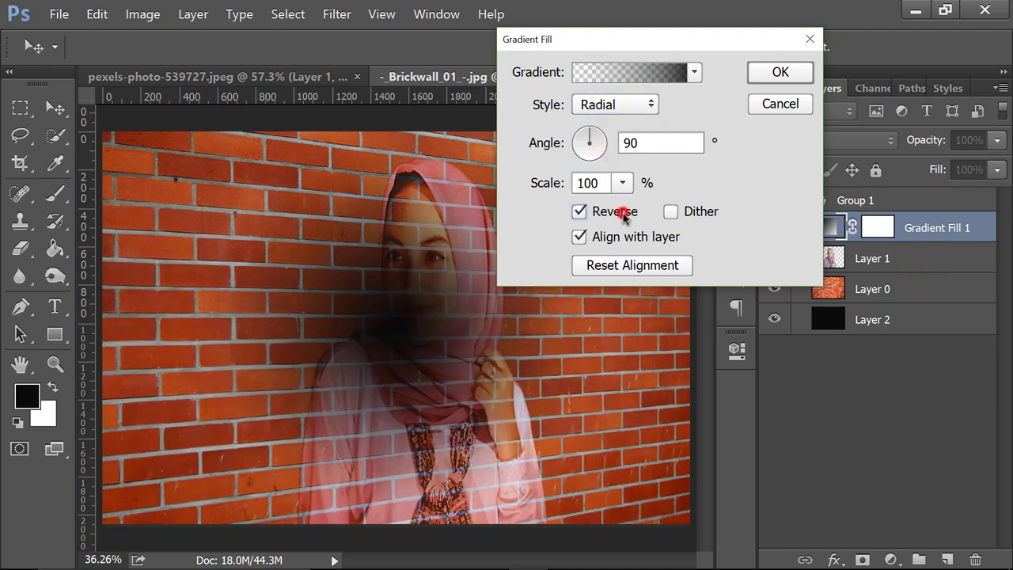
double_click(620, 143)
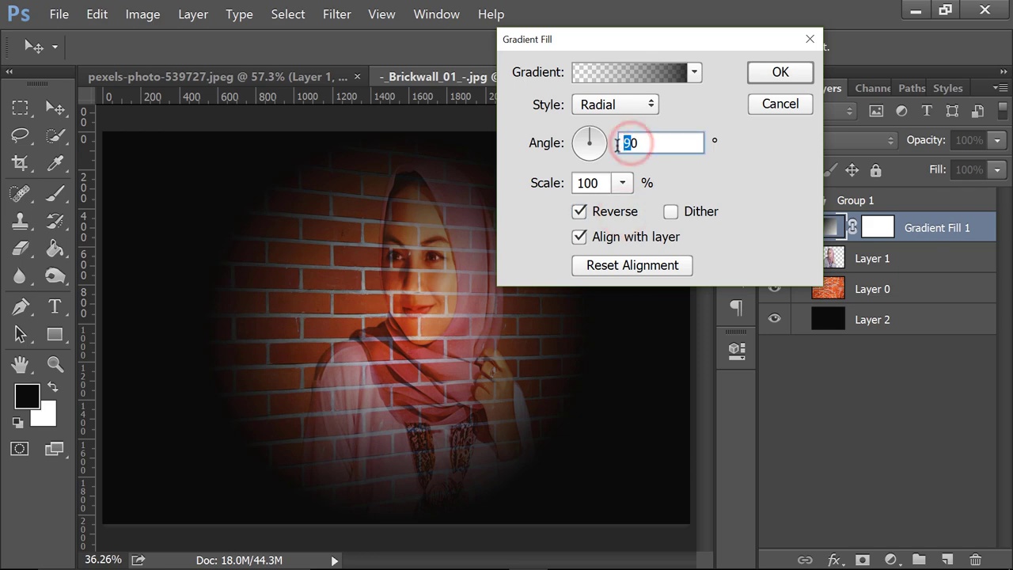
text(0)
click(622, 183)
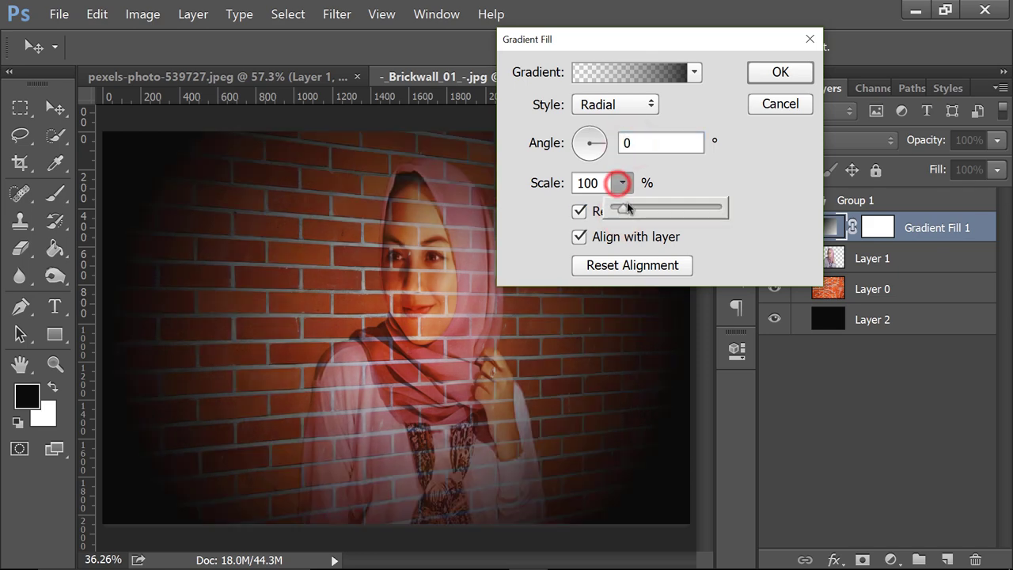
drag(628, 208, 638, 217)
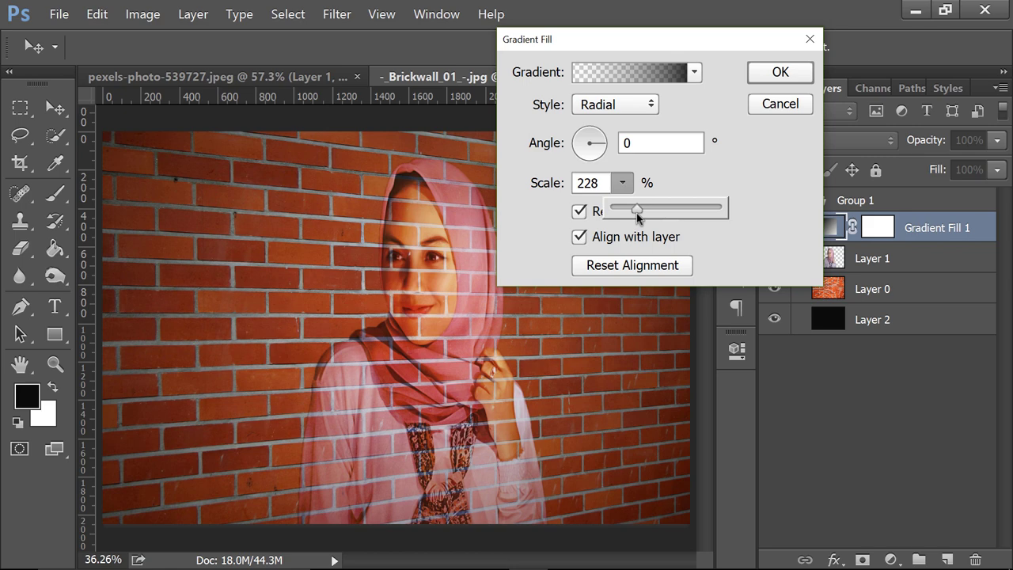
Step: Set the gradient style to Linear, reposition it, keep Reverse on and confirm
click(620, 104)
click(624, 127)
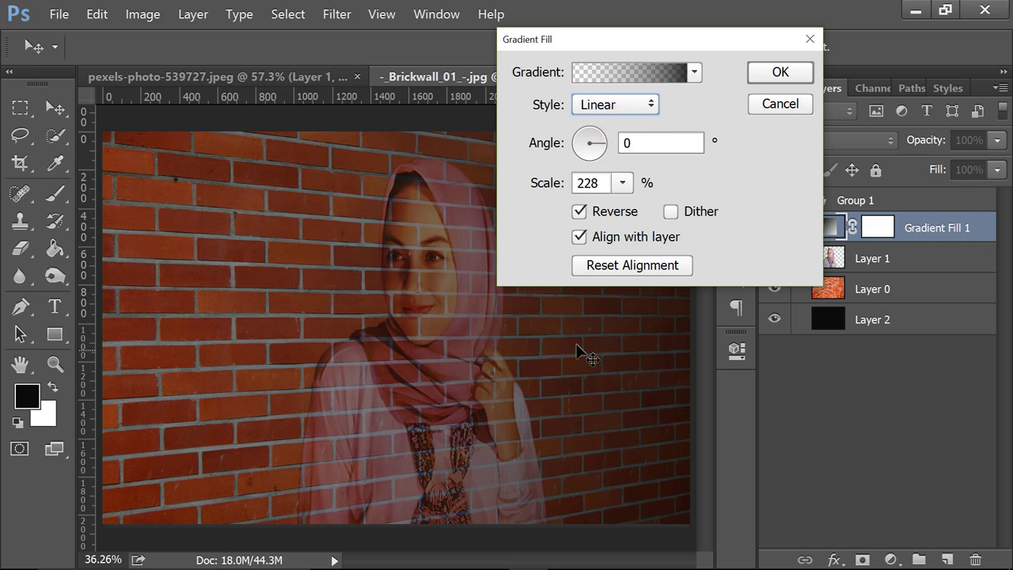
mouse_move(531, 355)
mouse_down()
mouse_move(667, 373)
mouse_move(631, 365)
mouse_up()
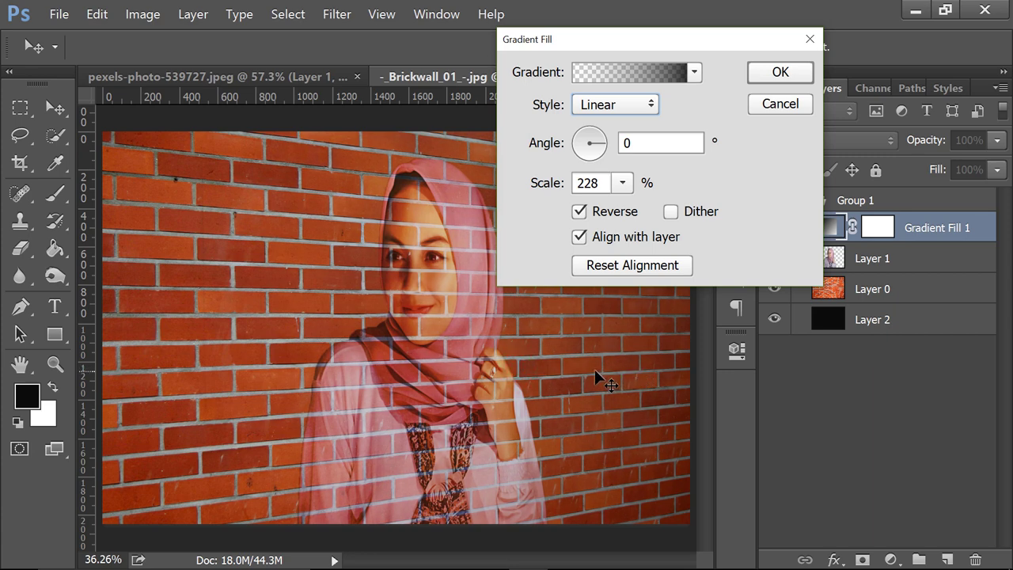
click(592, 210)
click(592, 211)
click(780, 73)
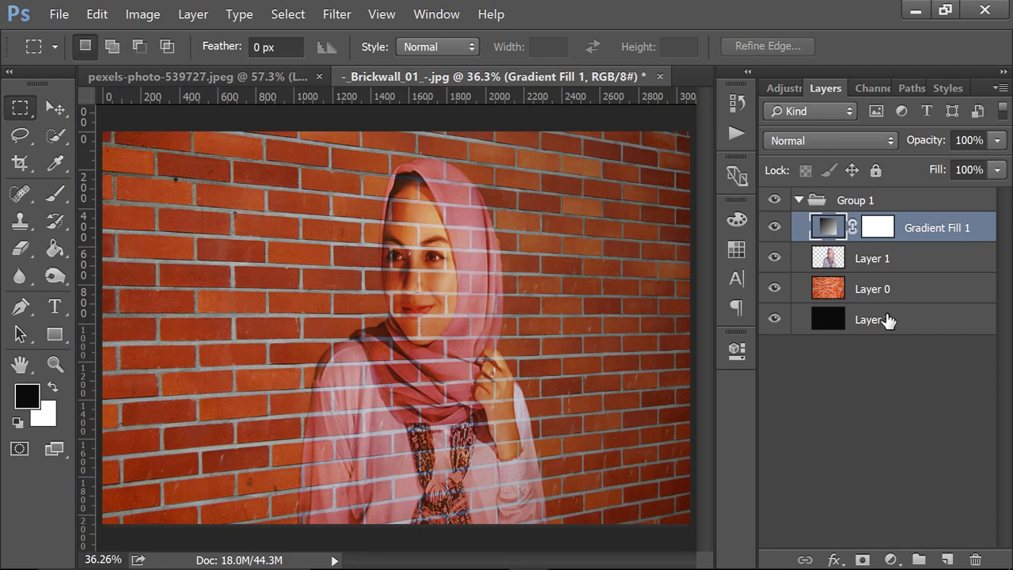
click(800, 200)
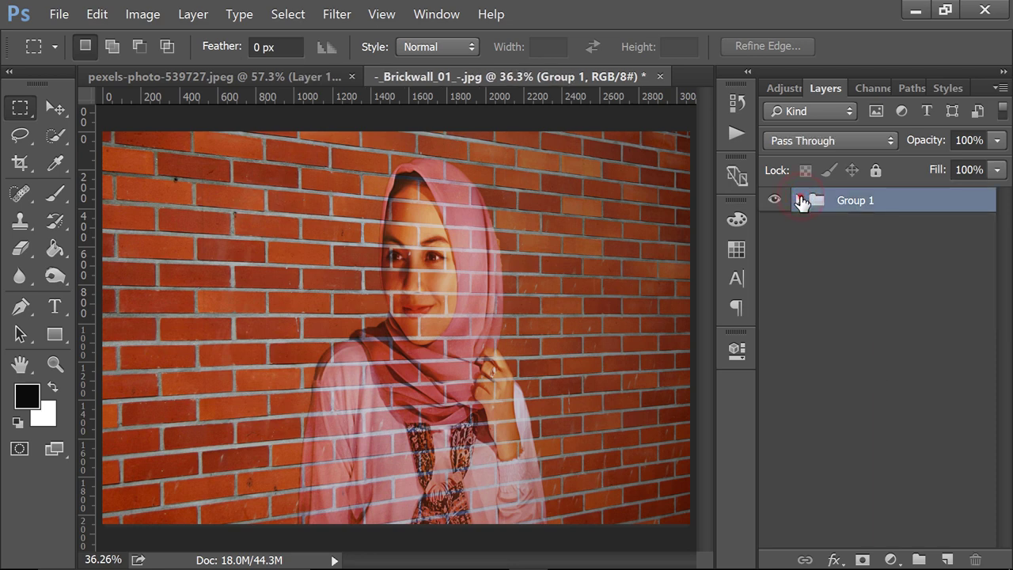
click(800, 199)
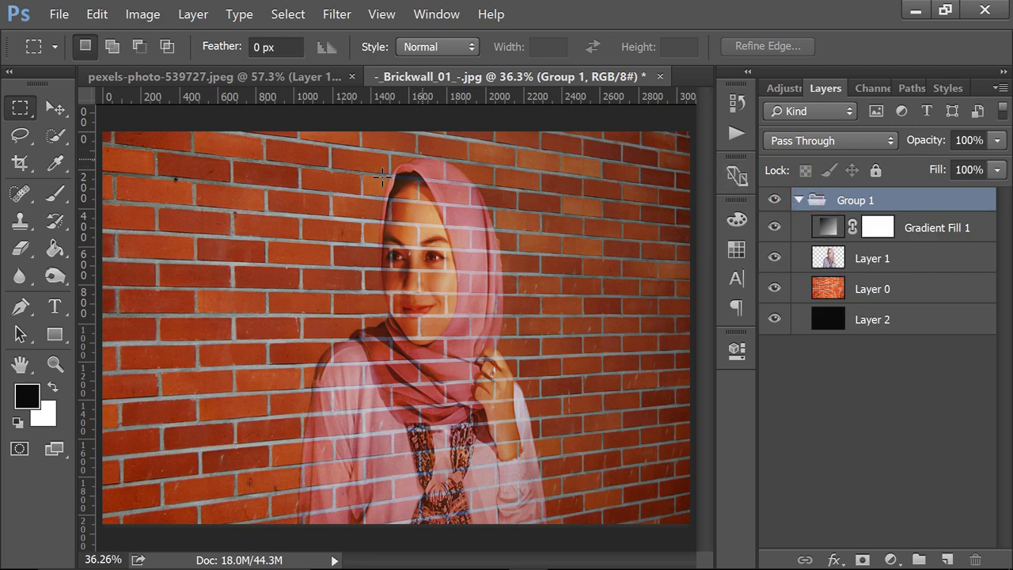
scroll(478, 261, down, 1)
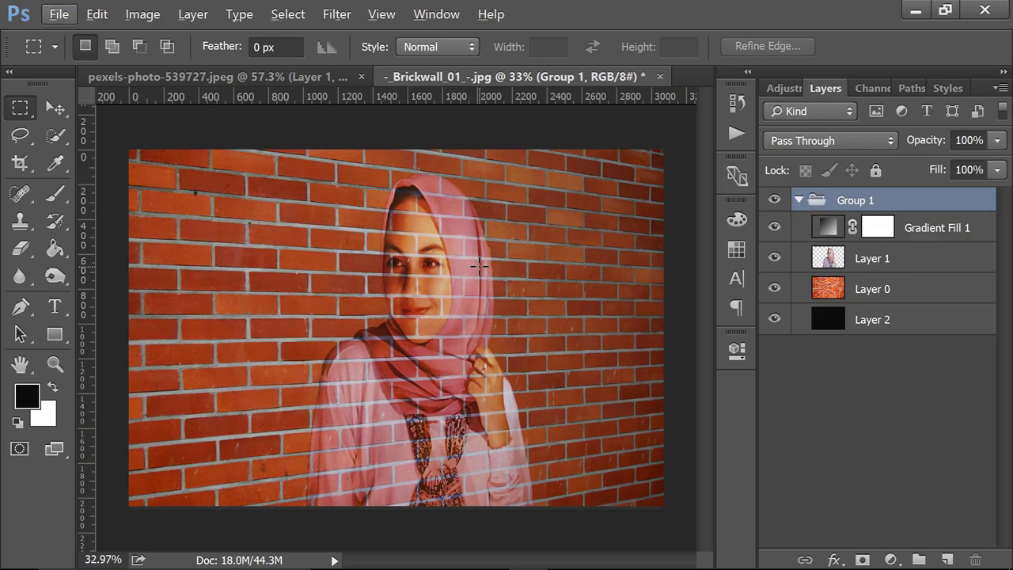